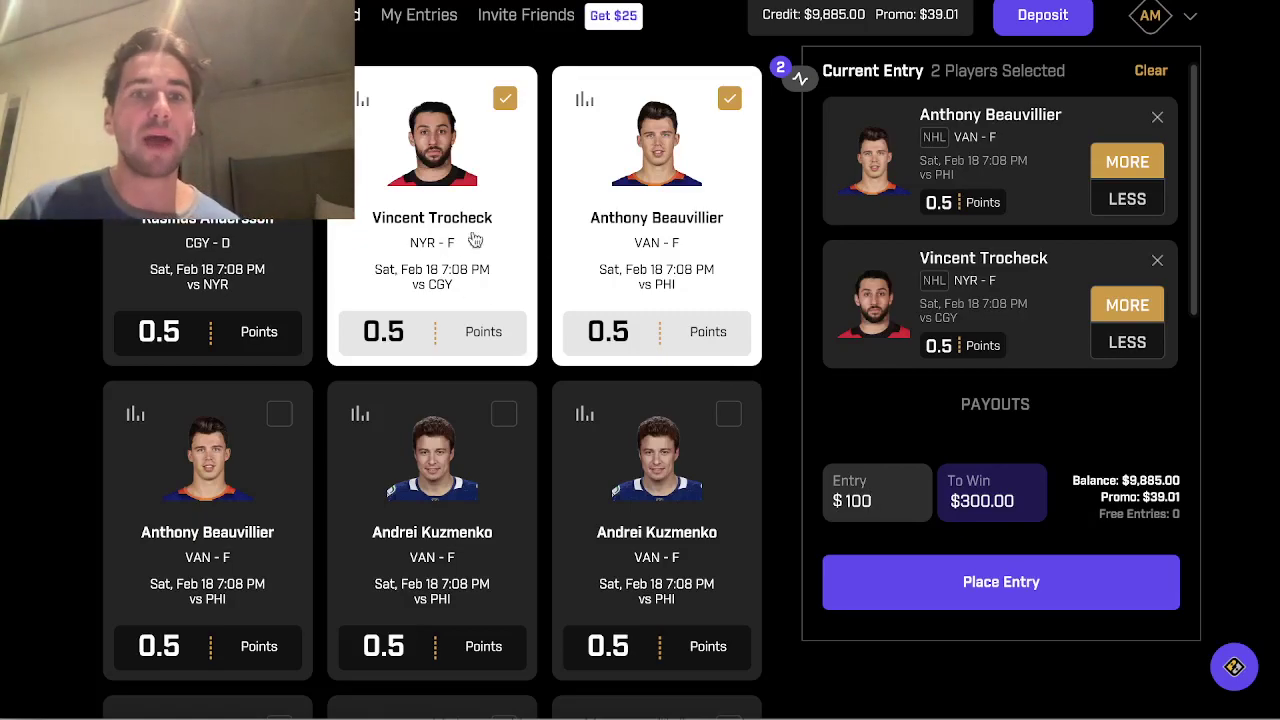
# Step: Try Vincent Trocheck's pick on Less, return it to More, and set Anthony Beauvillier's 0.5 points pick to Less
pyautogui.scroll(2, 640, 235)
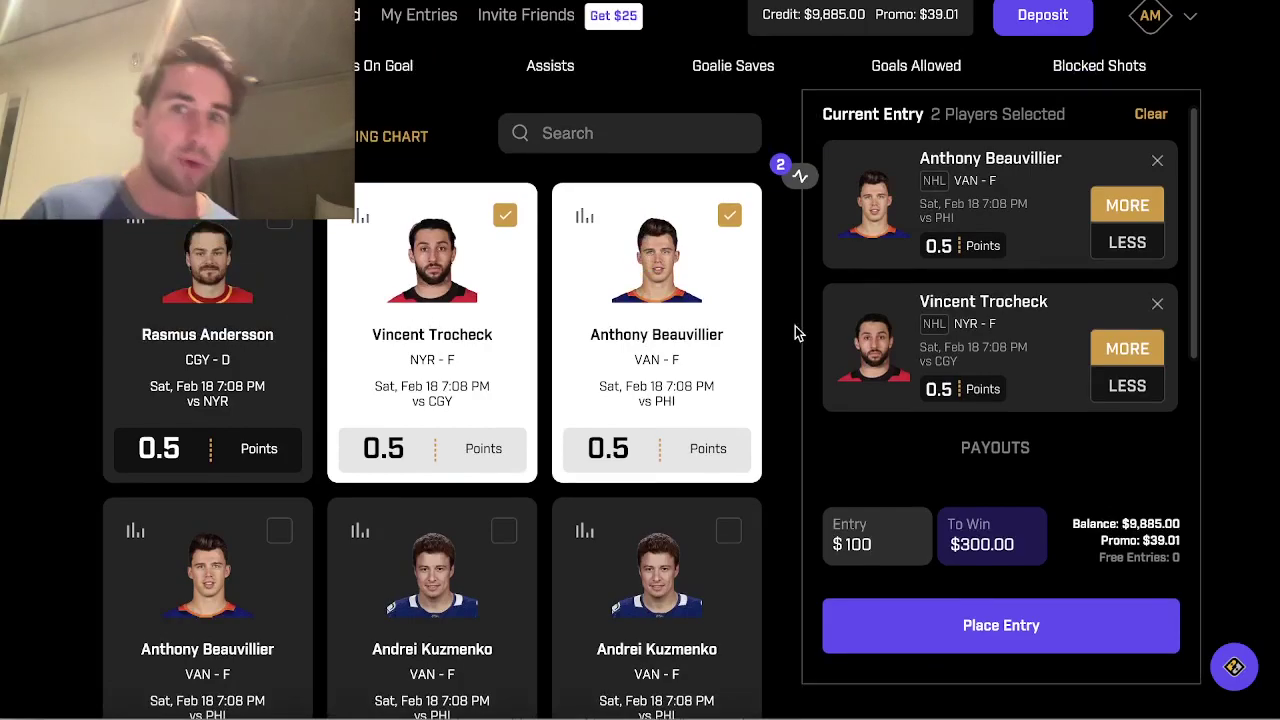
pyautogui.scroll(3, 797, 331)
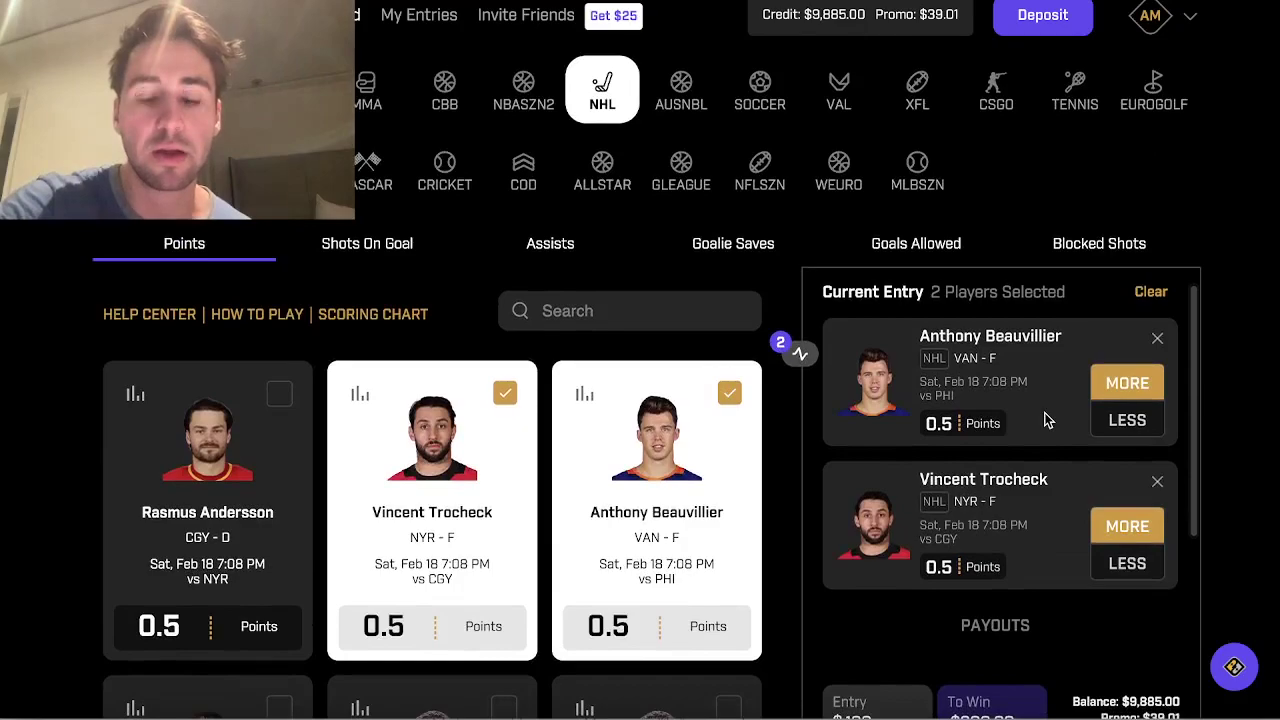
pyautogui.scroll(-3, 940, 449)
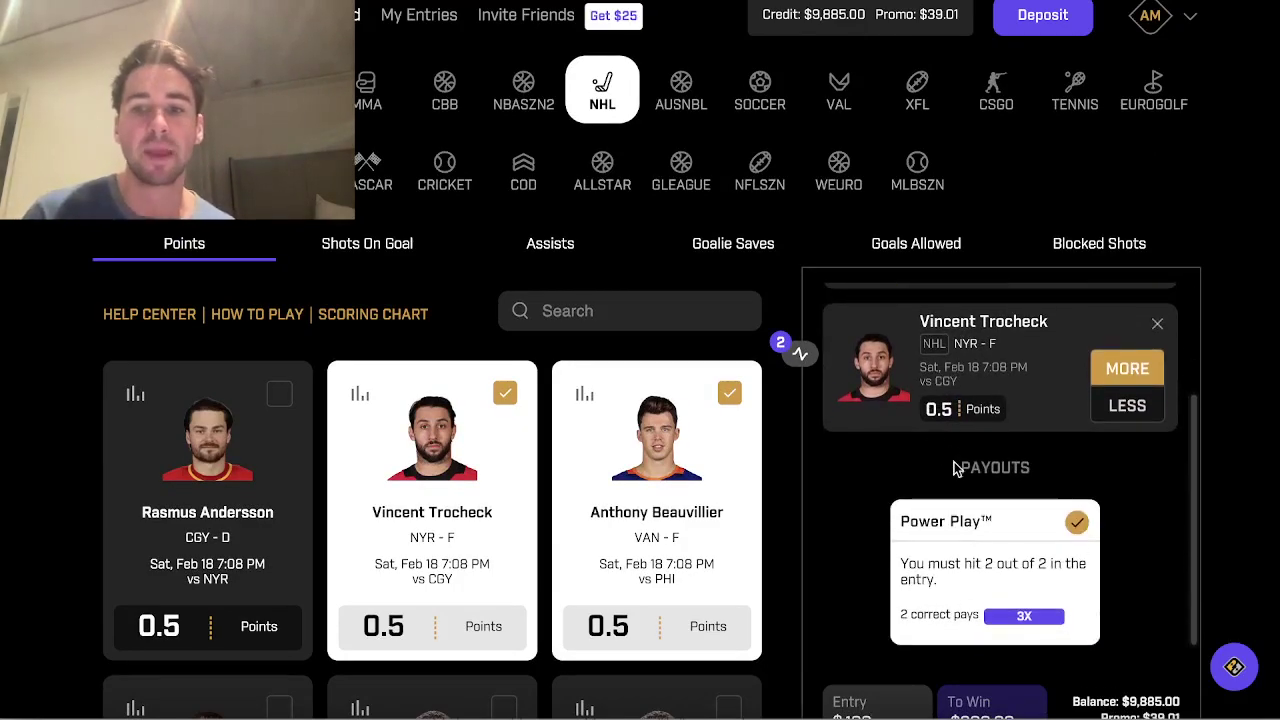
pyautogui.scroll(-3, 684, 458)
pyautogui.scroll(3, 1010, 247)
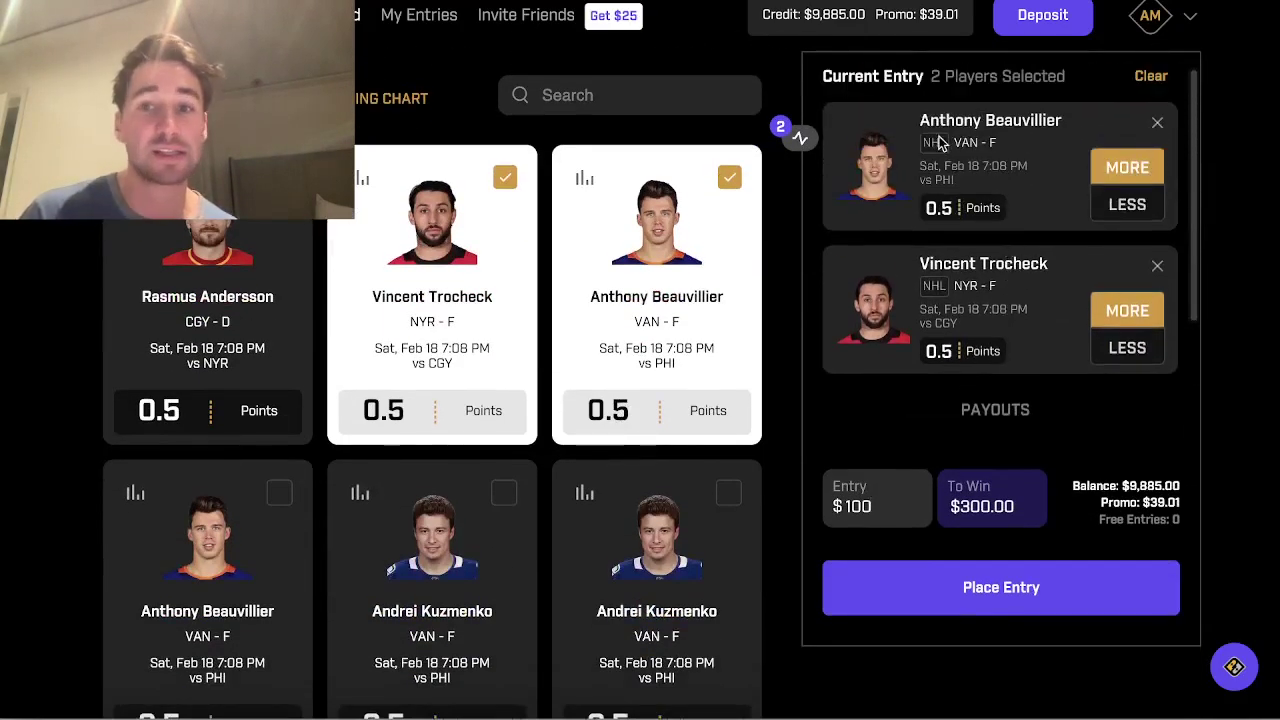
pyautogui.scroll(-1, 1071, 290)
pyautogui.click(1130, 291)
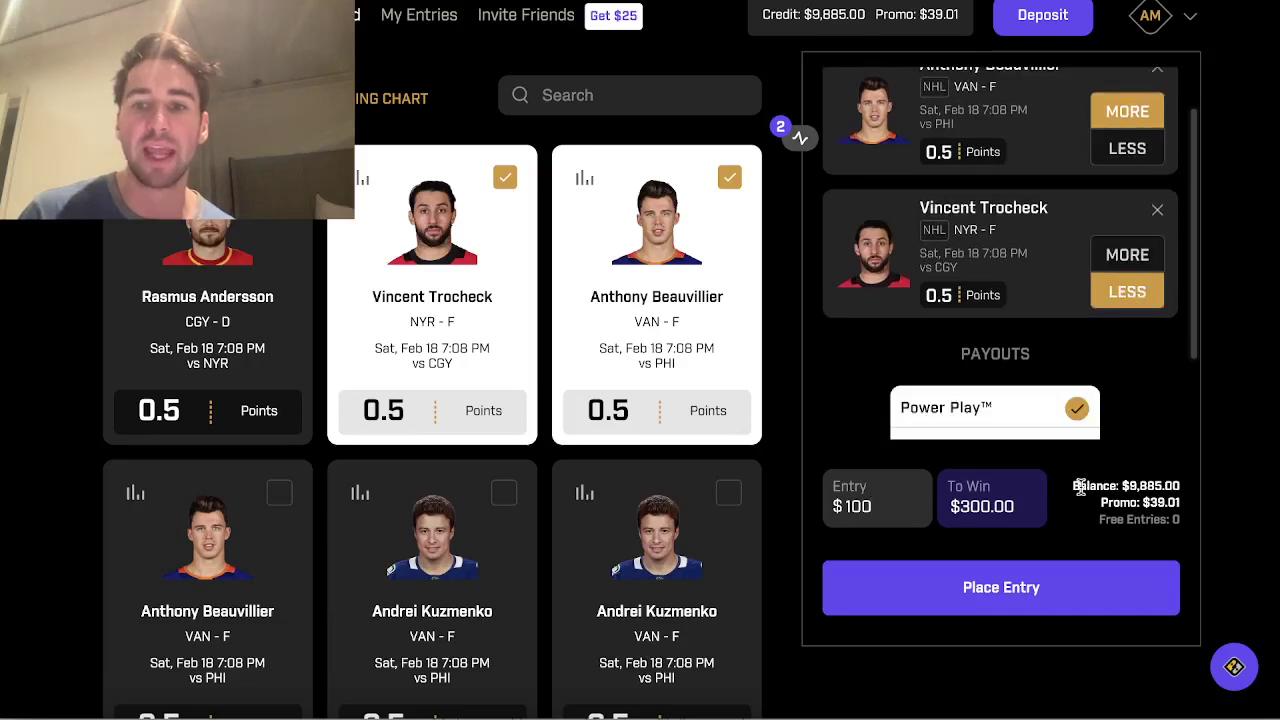
pyautogui.click(1141, 258)
pyautogui.click(1130, 150)
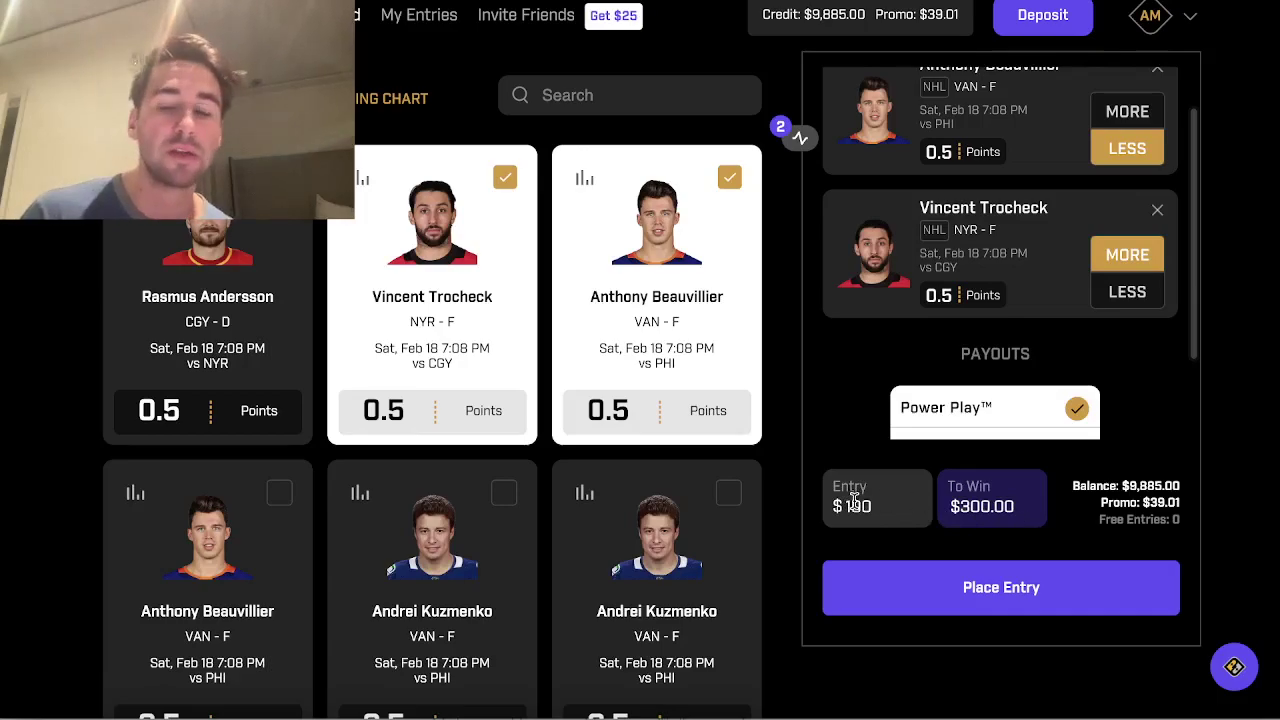
# Step: Replace Vincent Trocheck with Vince Dunn in the entry and set Dunn's 0.5 points pick to More
pyautogui.click(1157, 209)
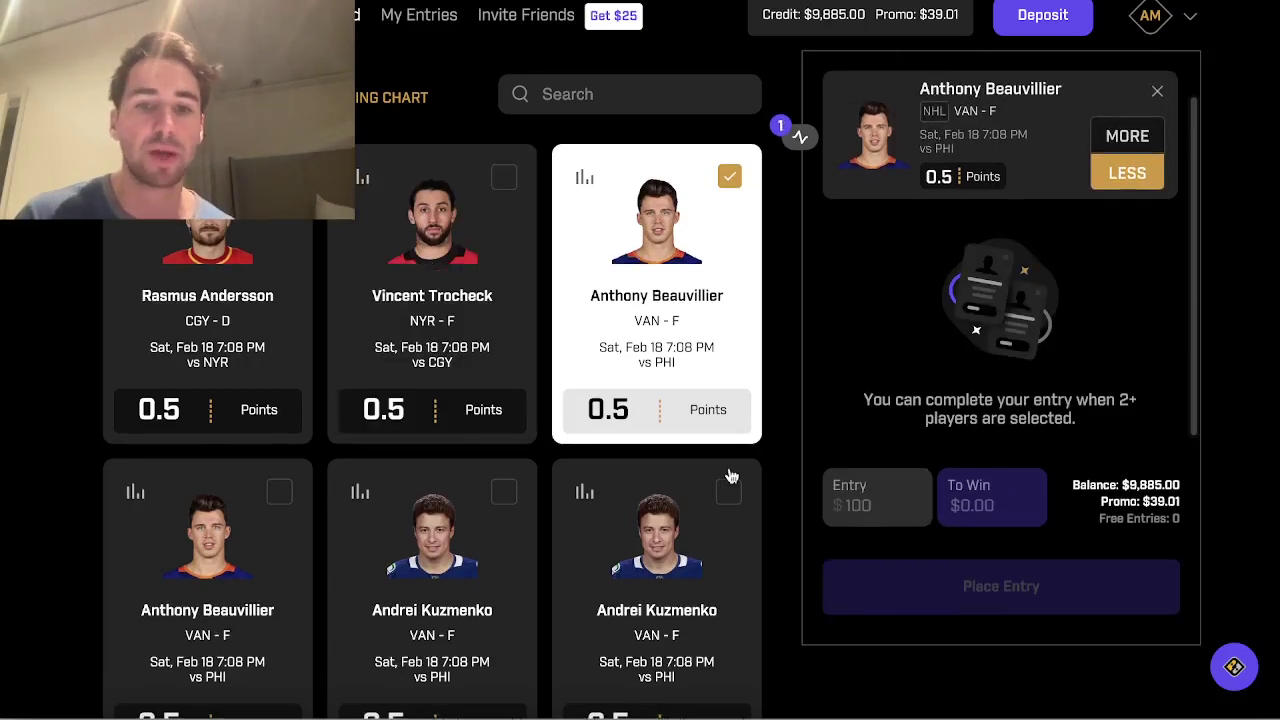
pyautogui.scroll(-5, 730, 476)
pyautogui.click(506, 209)
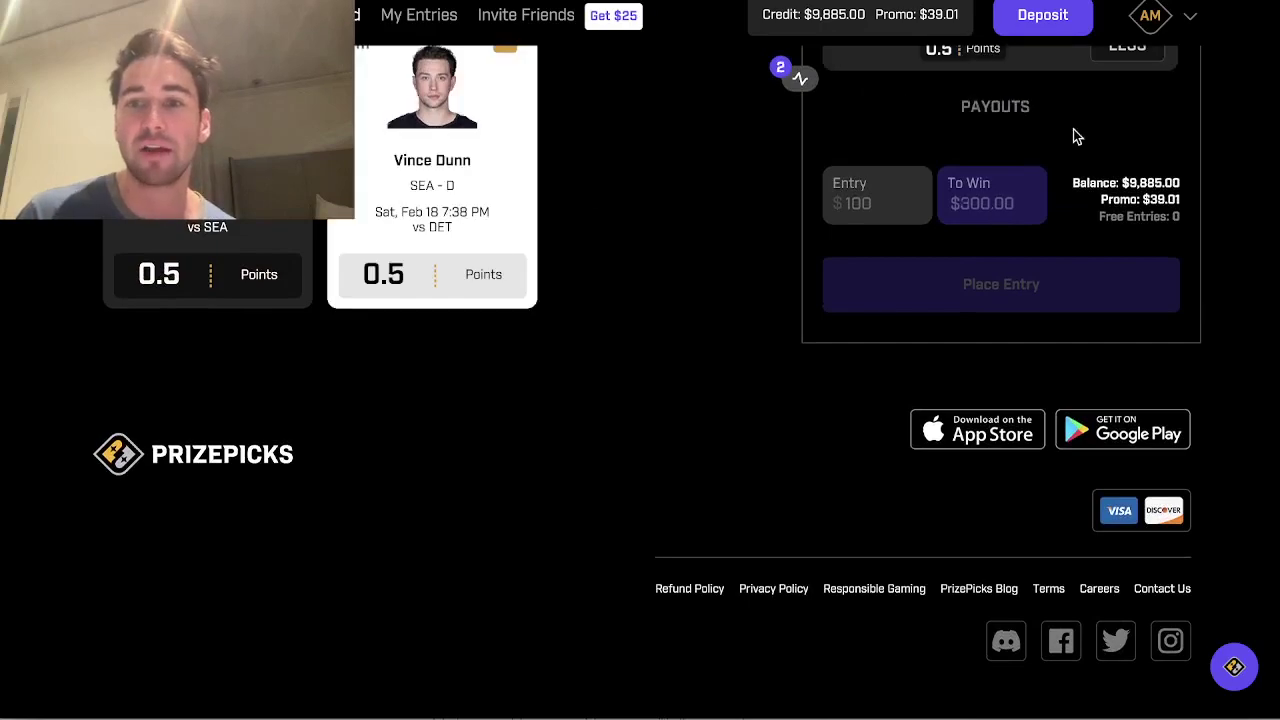
pyautogui.scroll(1, 1073, 137)
pyautogui.click(1112, 138)
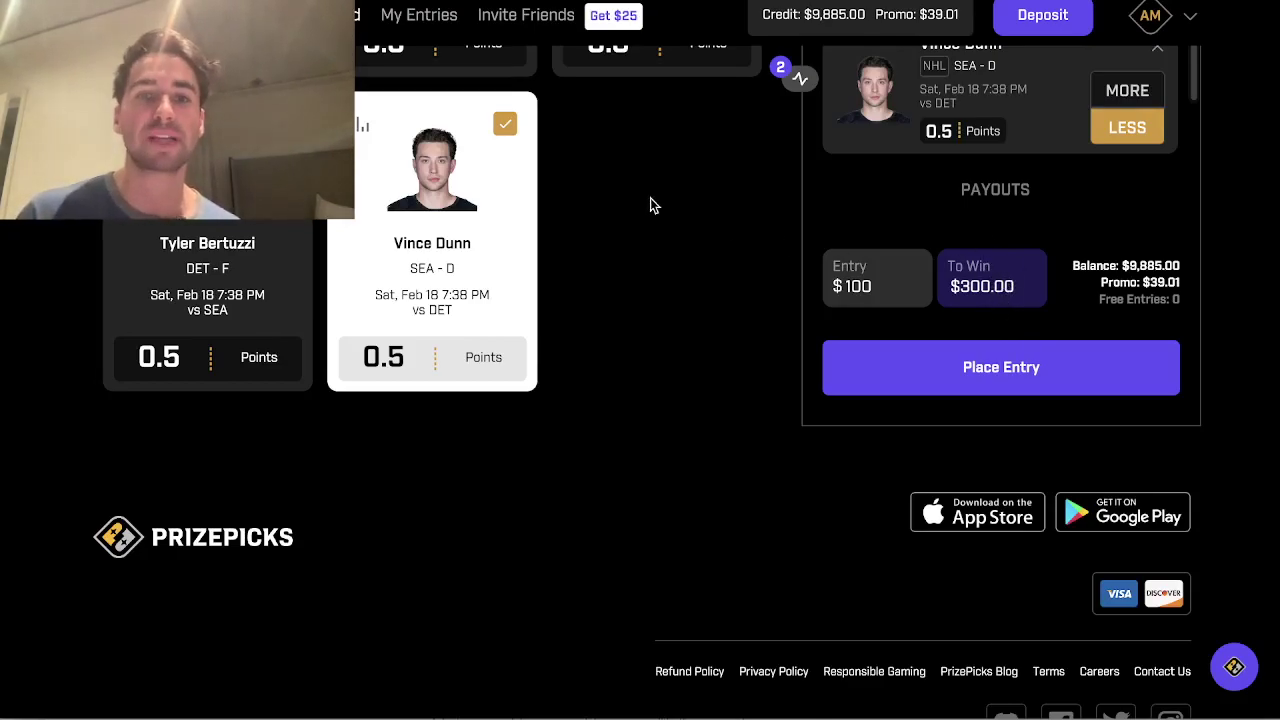
pyautogui.scroll(5, 649, 206)
pyautogui.click(1118, 305)
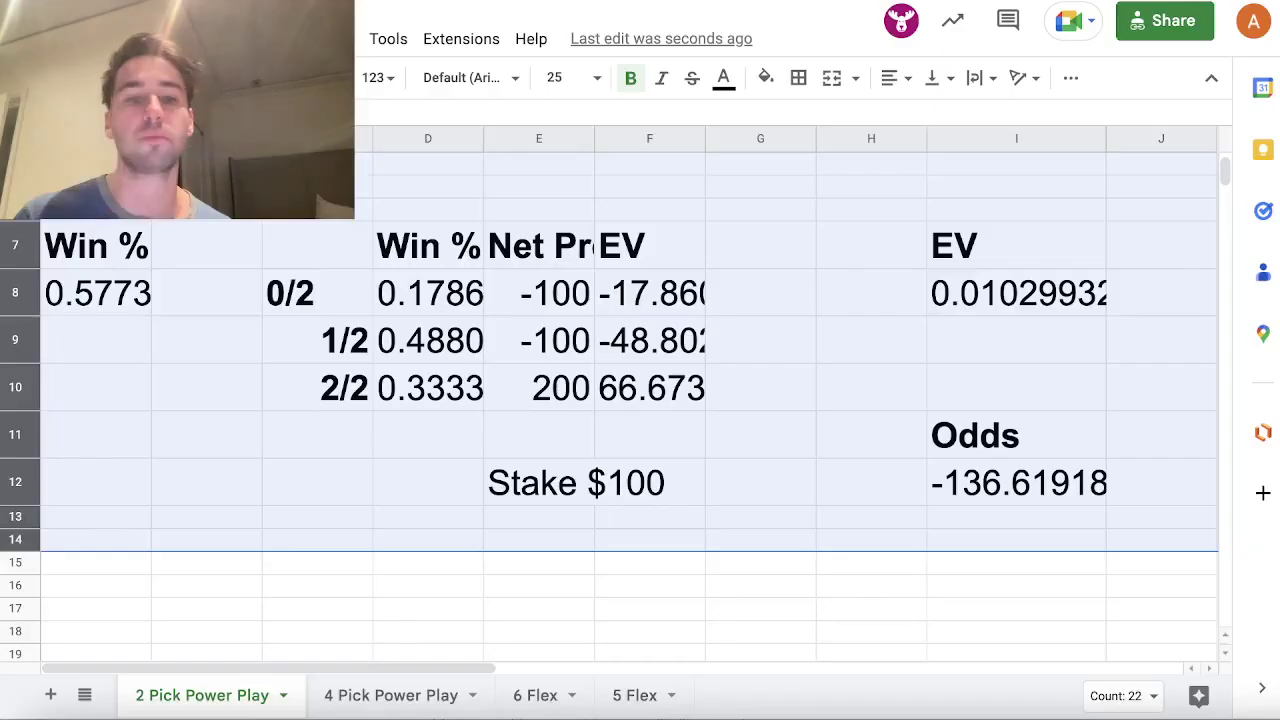
# Step: Switch Vince Dunn's pick to Less and back to More in the PrizePicks entry
pyautogui.click(368, 436)
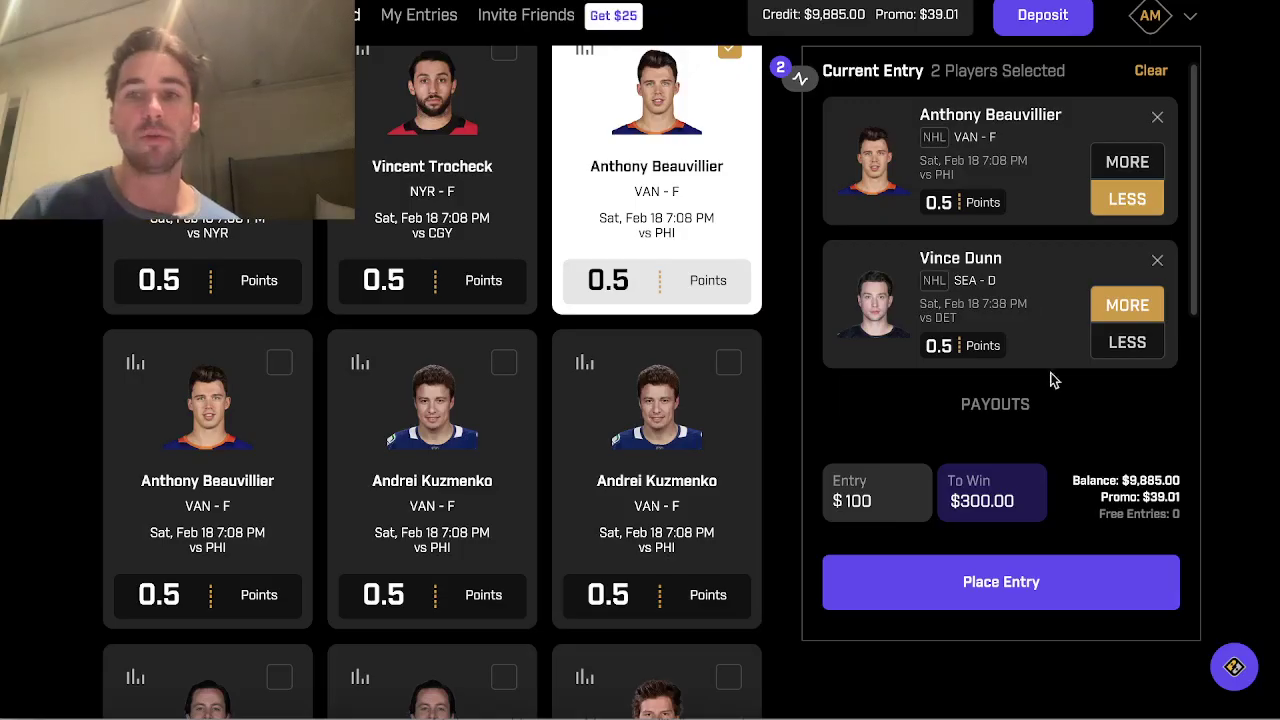
pyautogui.click(1125, 343)
pyautogui.click(1130, 304)
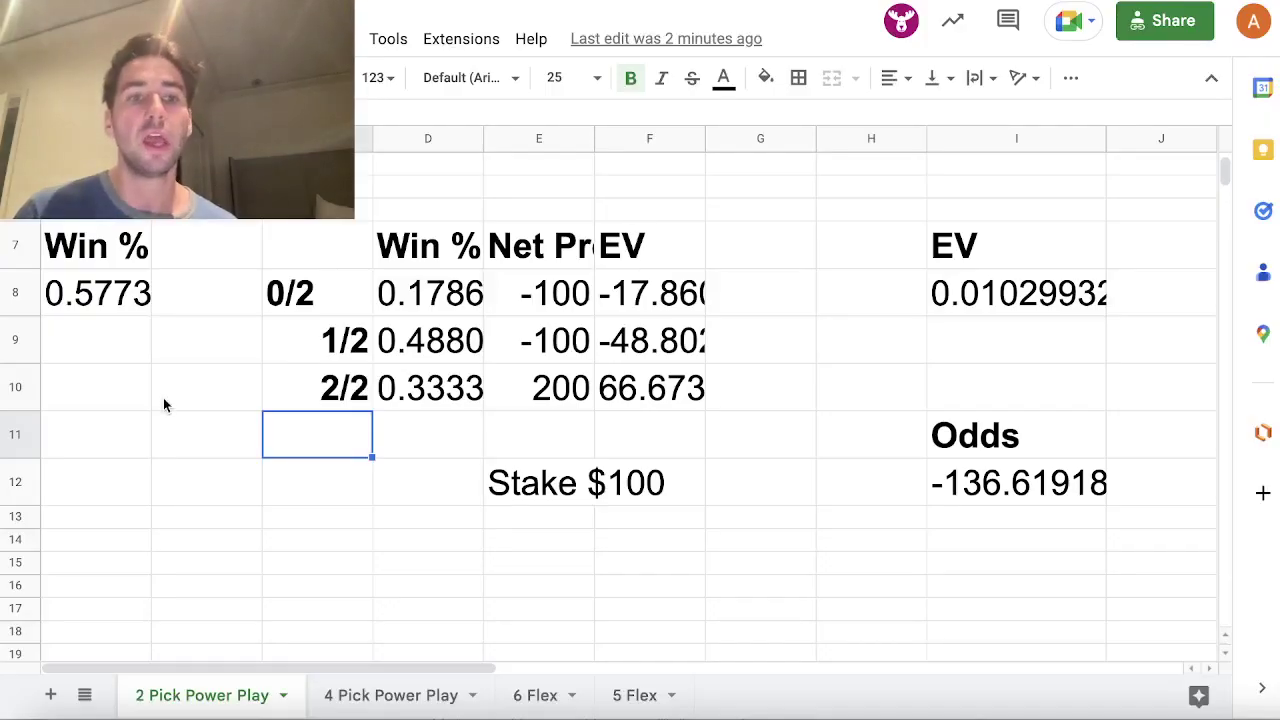
# Step: Switch to Google Sheets and set the Win % input on the 2 Pick Power Play sheet to 0.6
pyautogui.click(112, 290)
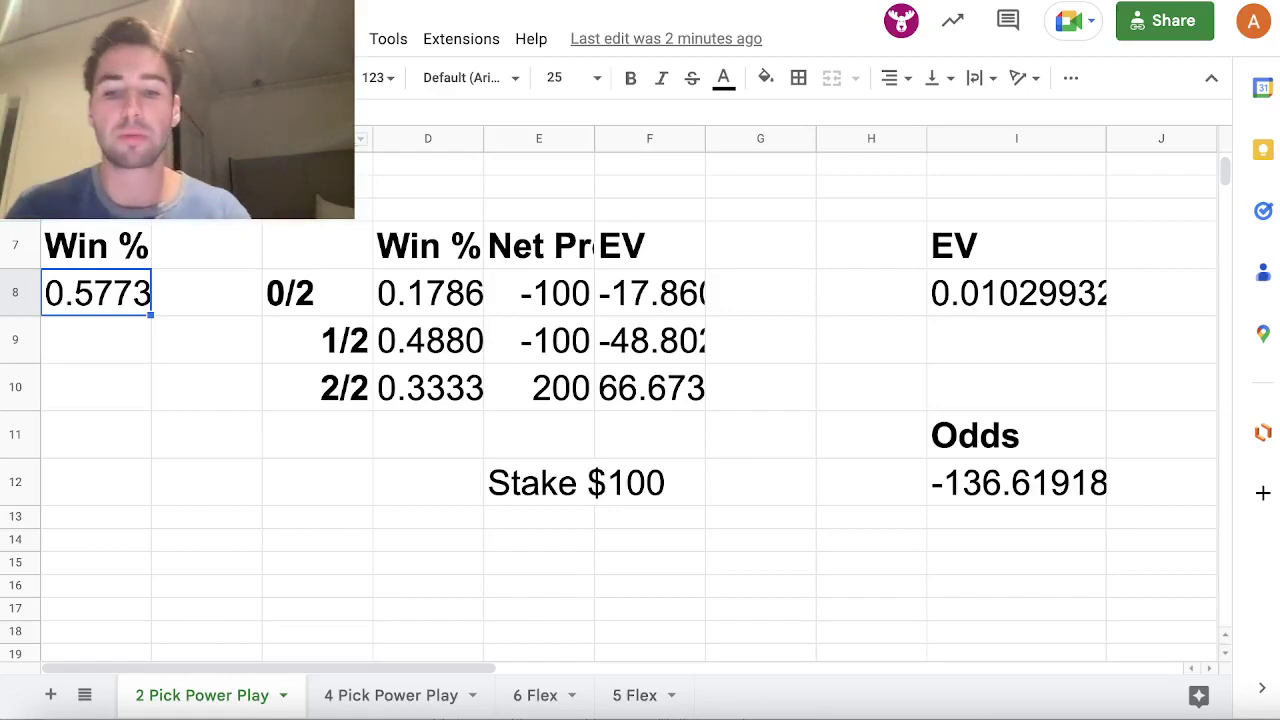
pyautogui.write('0.6')
pyautogui.press('Return')
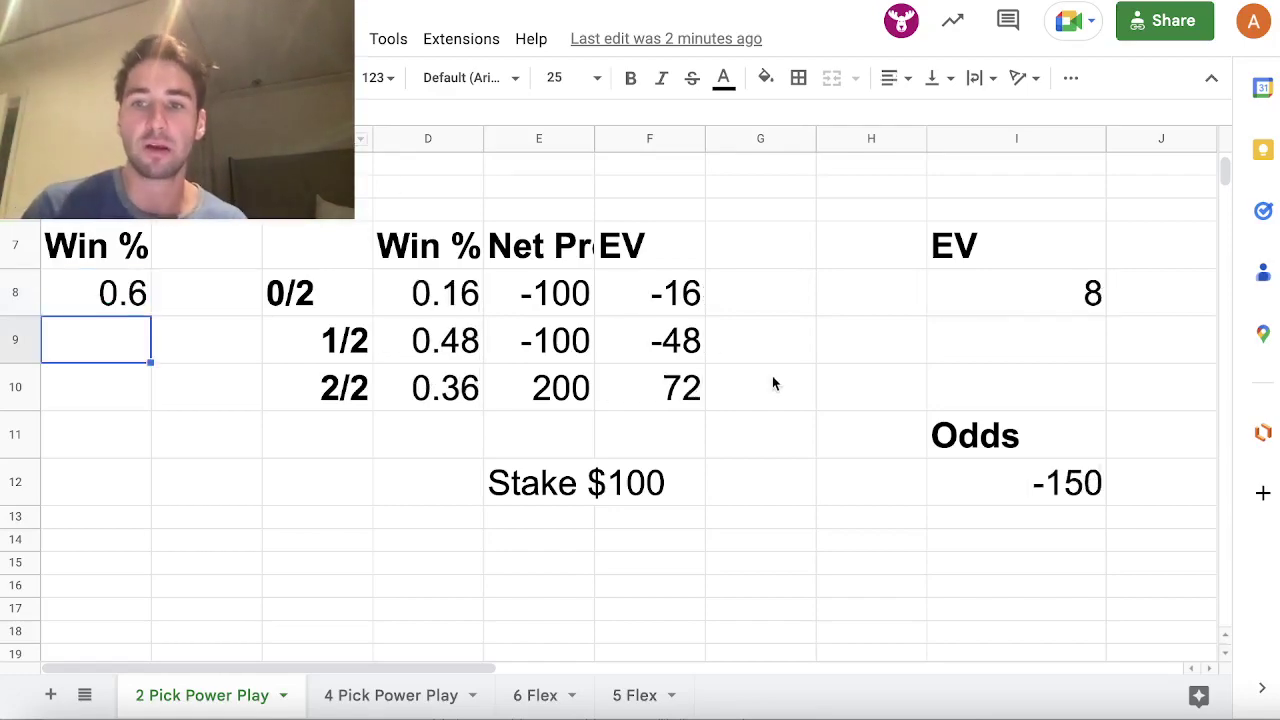
# Step: Try renaming the EV heading above the overall result as ROI, and undo both this and the win percentage edit
pyautogui.click(1012, 248)
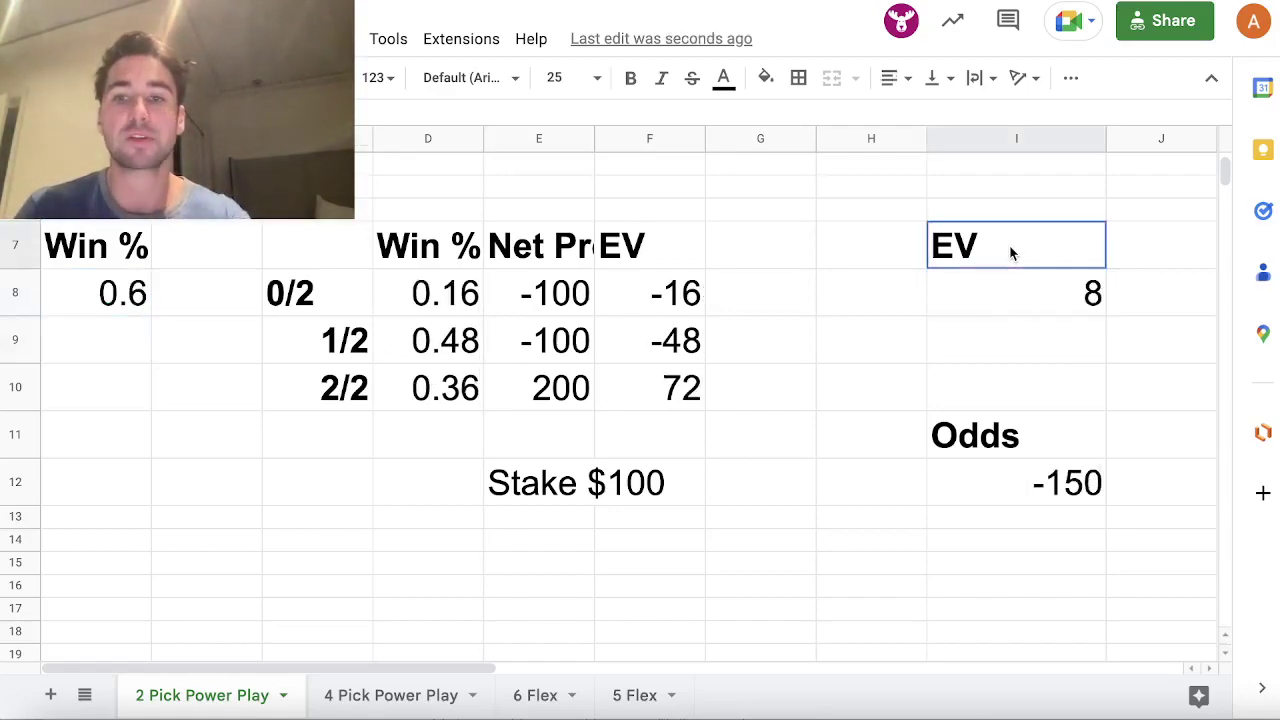
pyautogui.write('ROI')
pyautogui.press('Return')
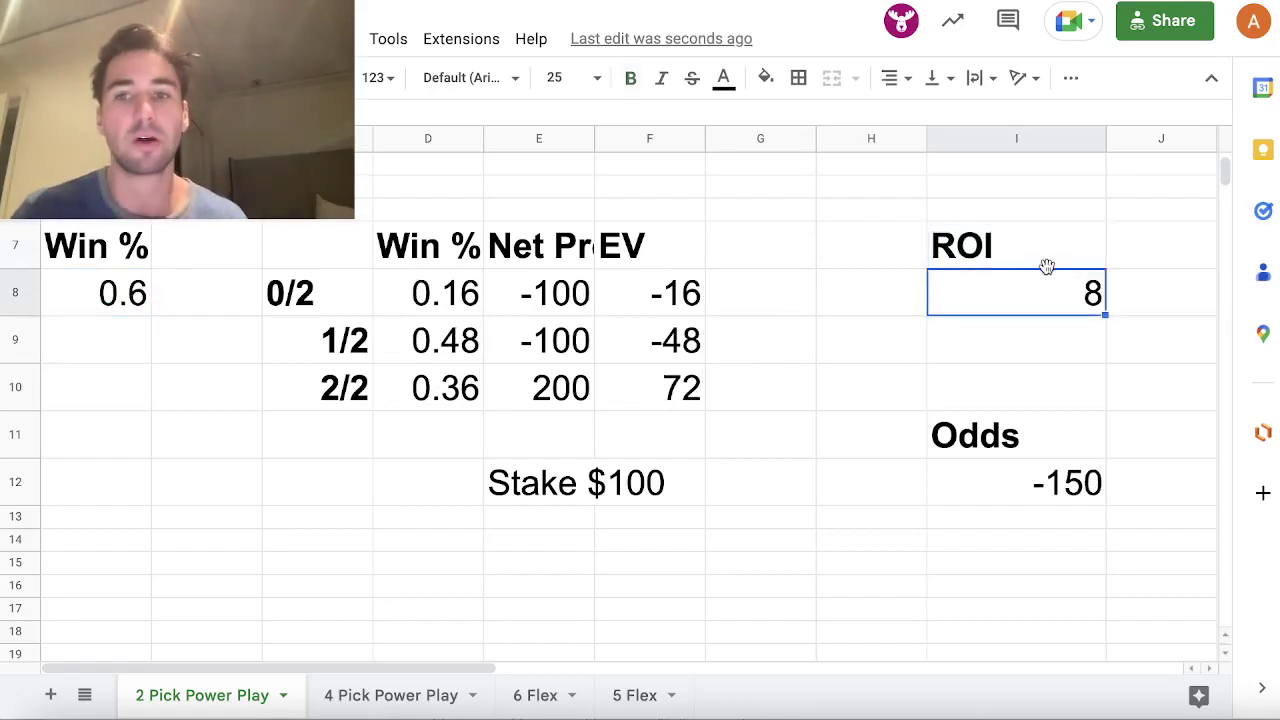
pyautogui.hotkey('ctrl', 'z')
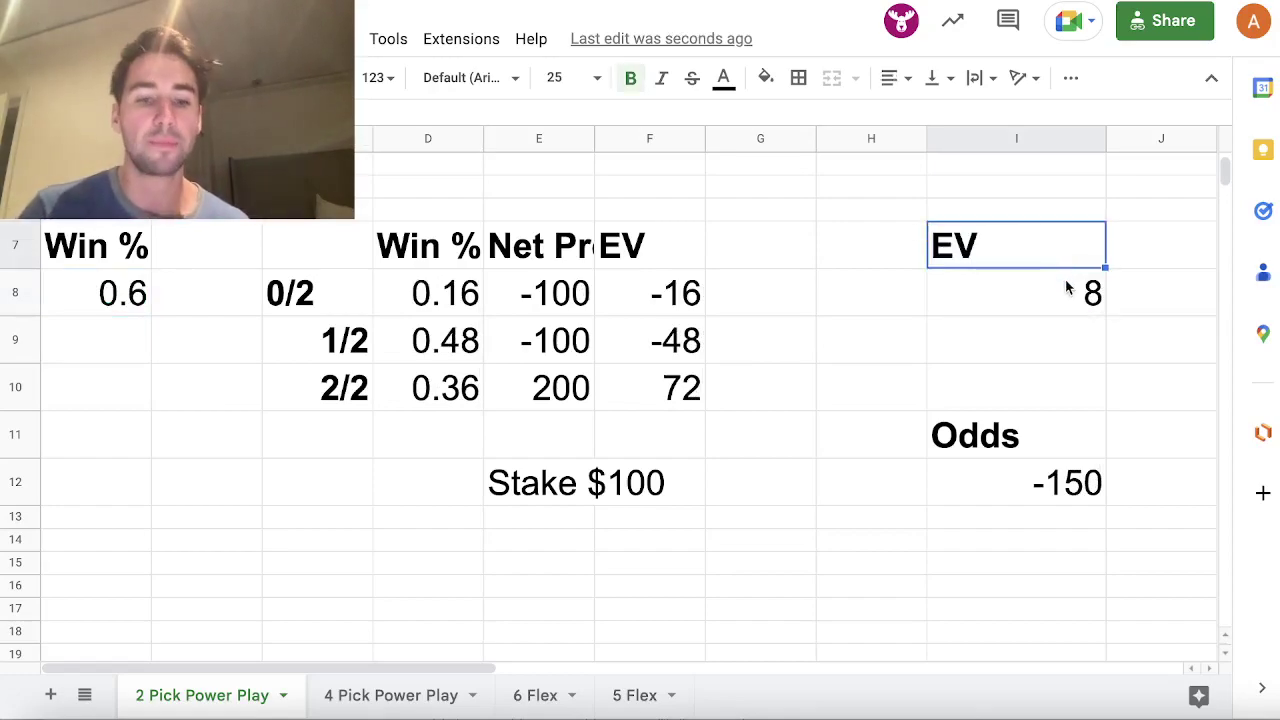
pyautogui.hotkey('ctrl', 'z')
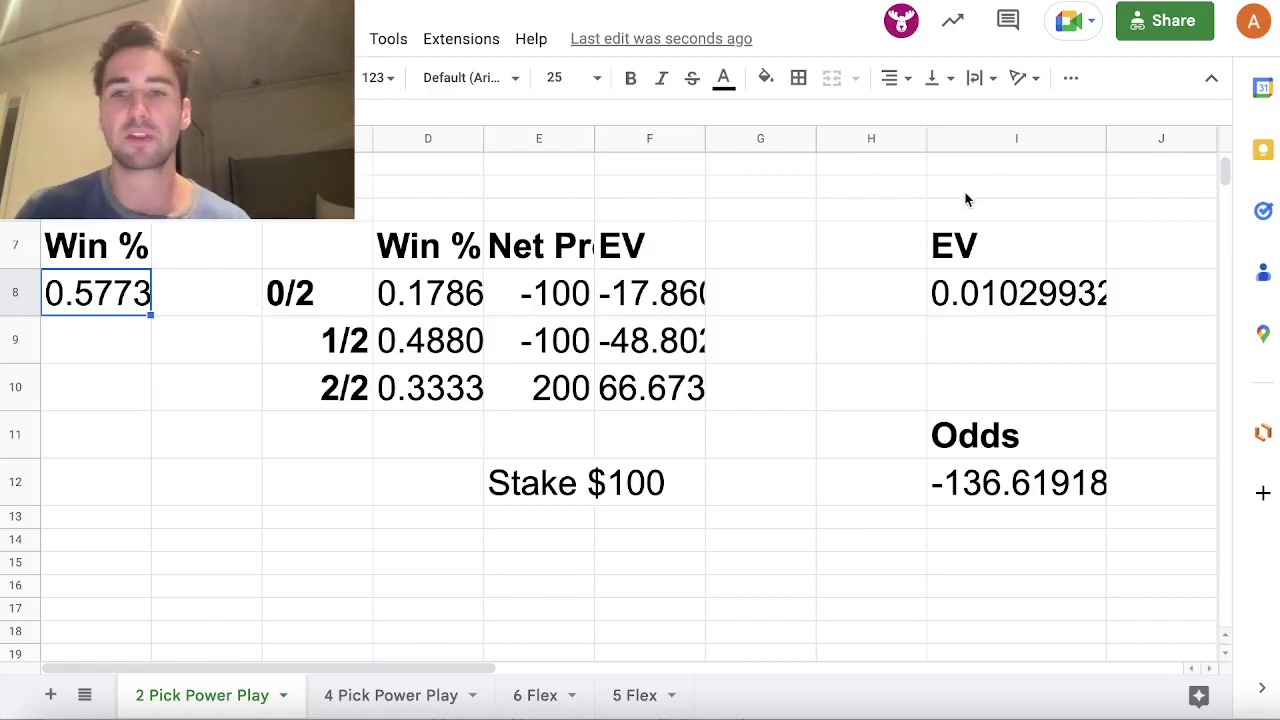
# Step: Rename the EV heading in cell I7 as ROI
pyautogui.click(958, 226)
pyautogui.write('ROI')
pyautogui.press('Return')
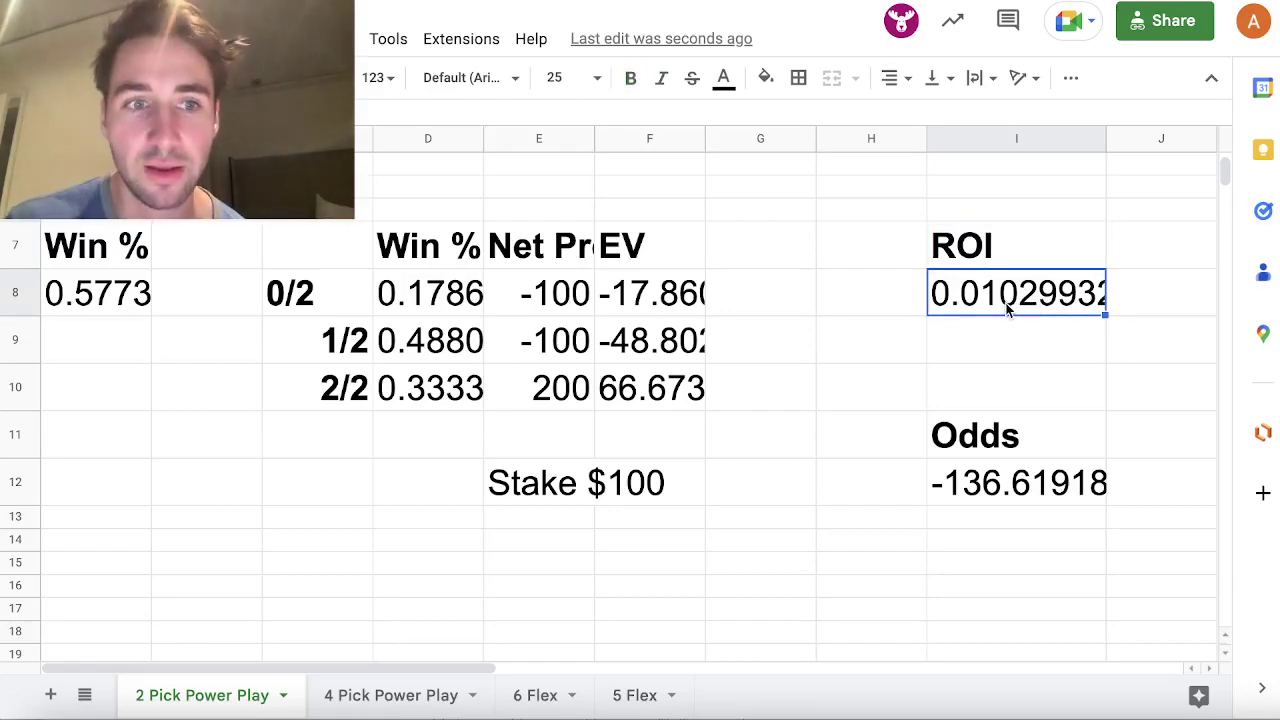
# Step: Set the Win % input in row 8 to 0.6 to test the resulting return
pyautogui.click(102, 295)
pyautogui.write('0.6')
pyautogui.press('Return')
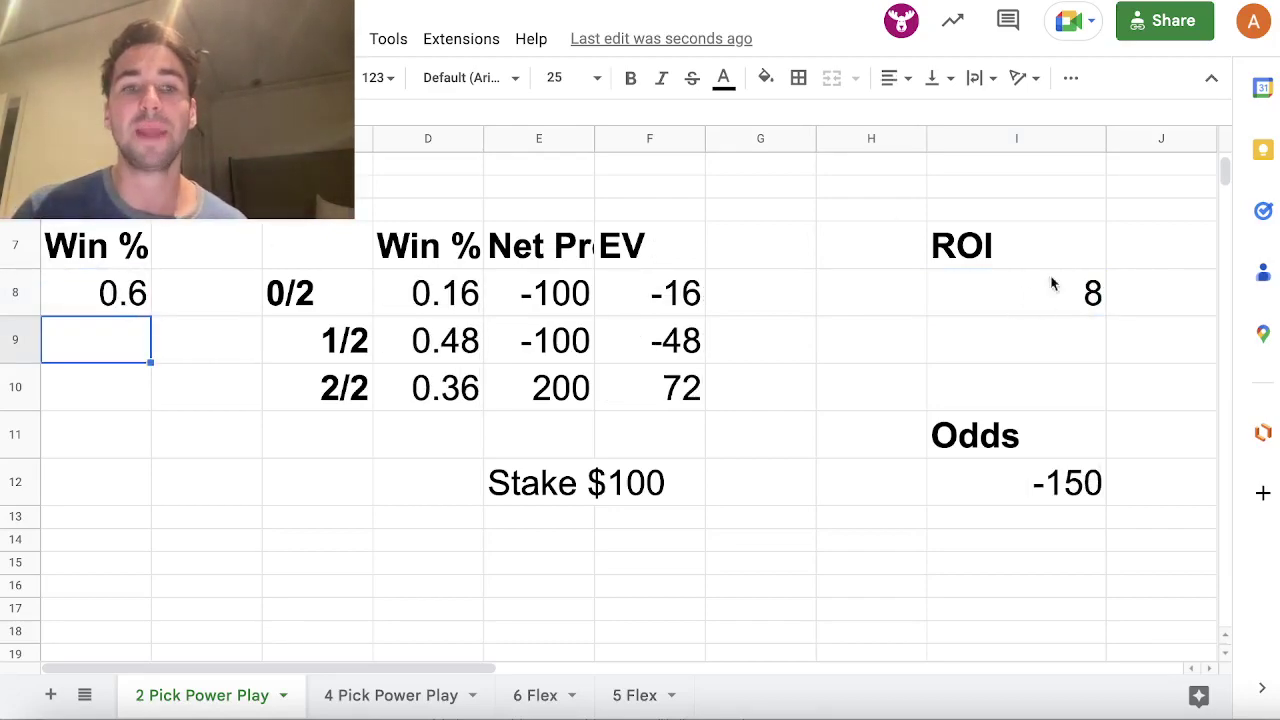
# Step: Undo the 0.6 entry, test a win percentage of 0.55 in its place, and undo that as well
pyautogui.hotkey('ctrl', 'z')
pyautogui.write('.55')
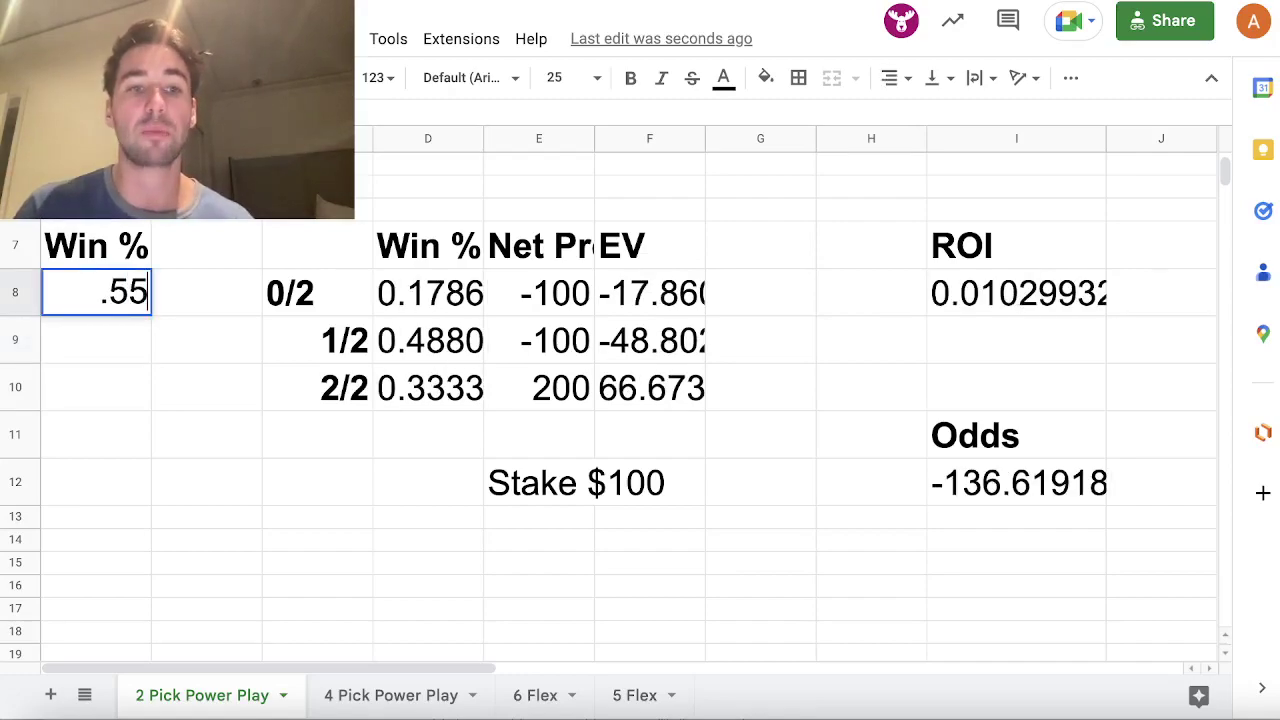
pyautogui.press('Return')
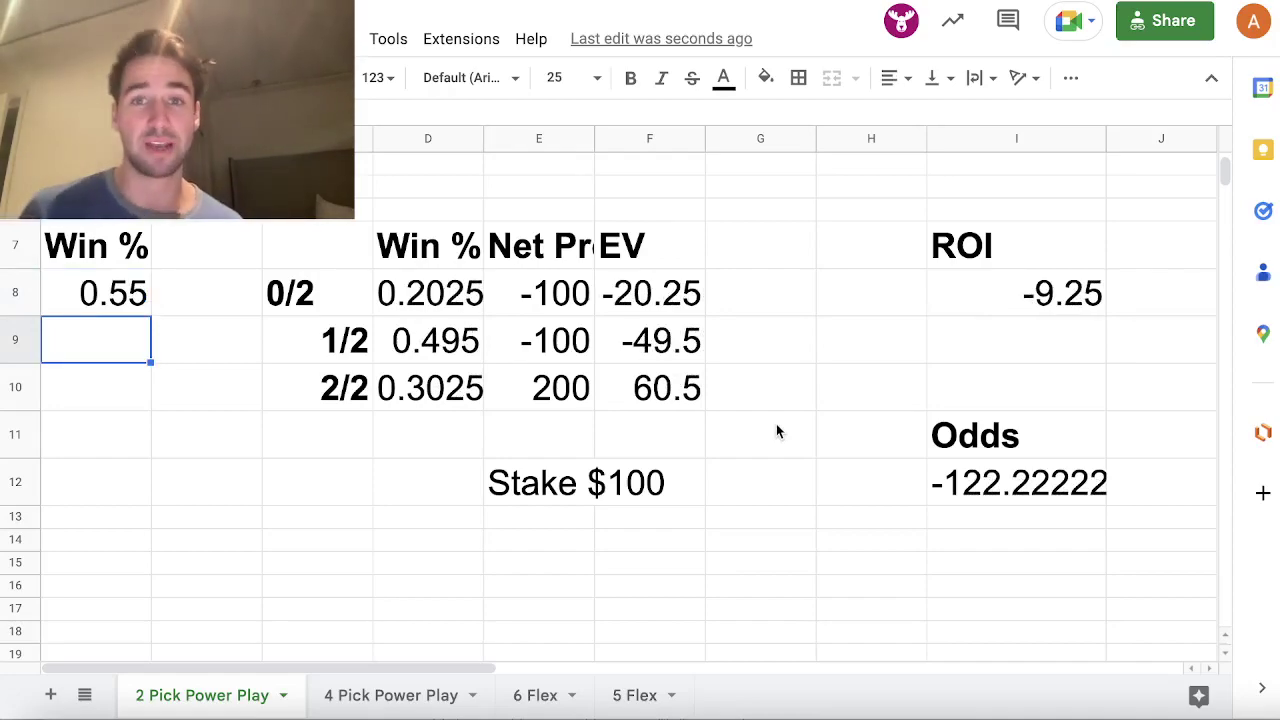
pyautogui.hotkey('ctrl', 'z')
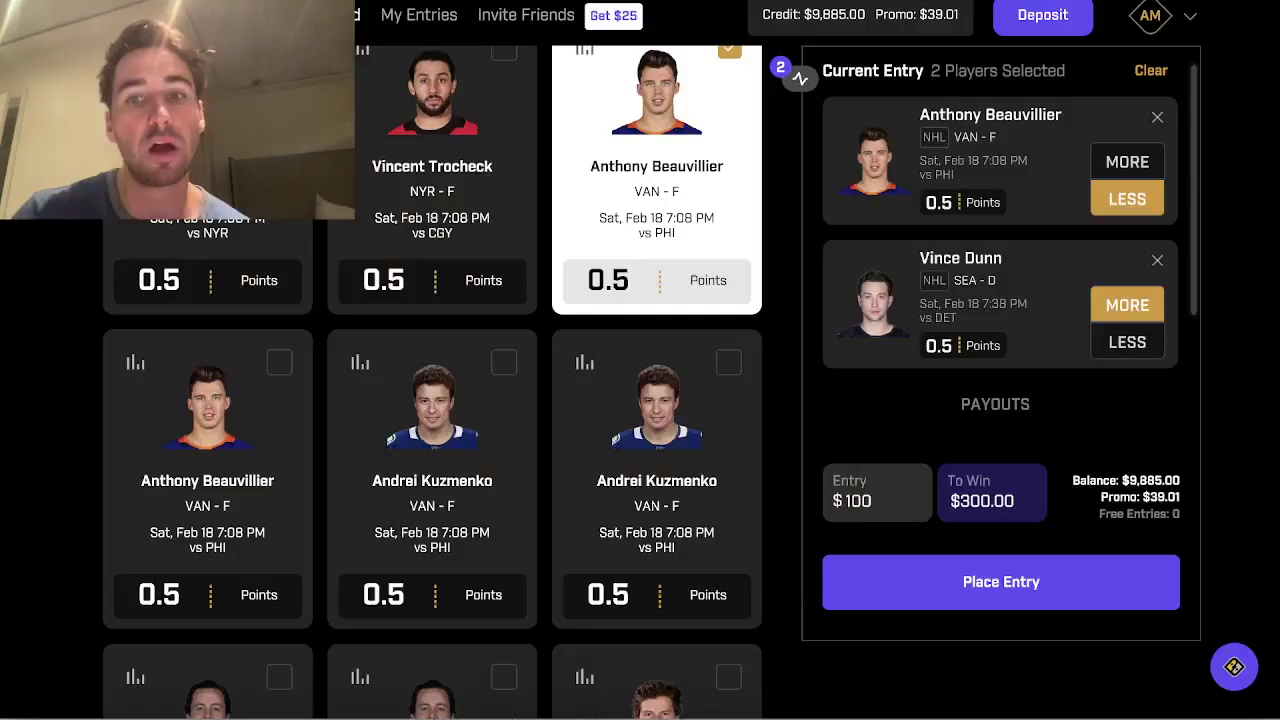
# Step: Try Vince Dunn's pick on Less, and test a 0.5 win percentage on the sheet before restoring 0.5773
pyautogui.click(1124, 345)
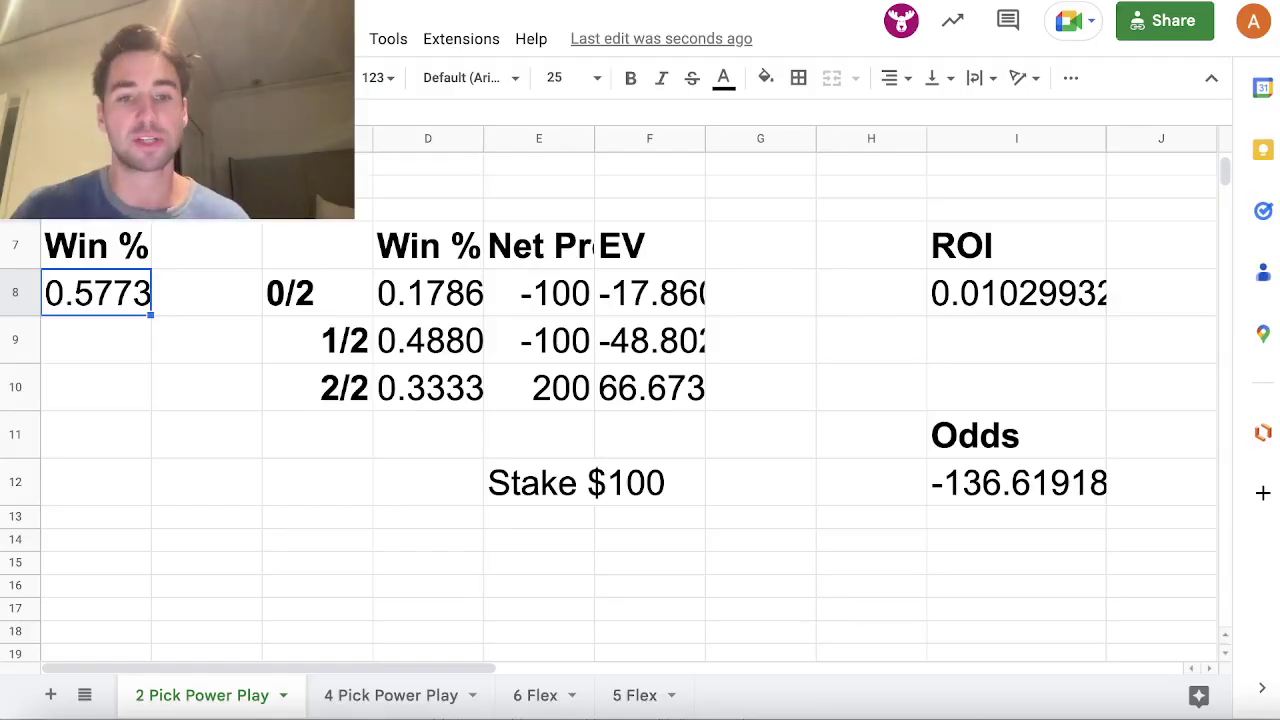
pyautogui.write('.5')
pyautogui.press('Return')
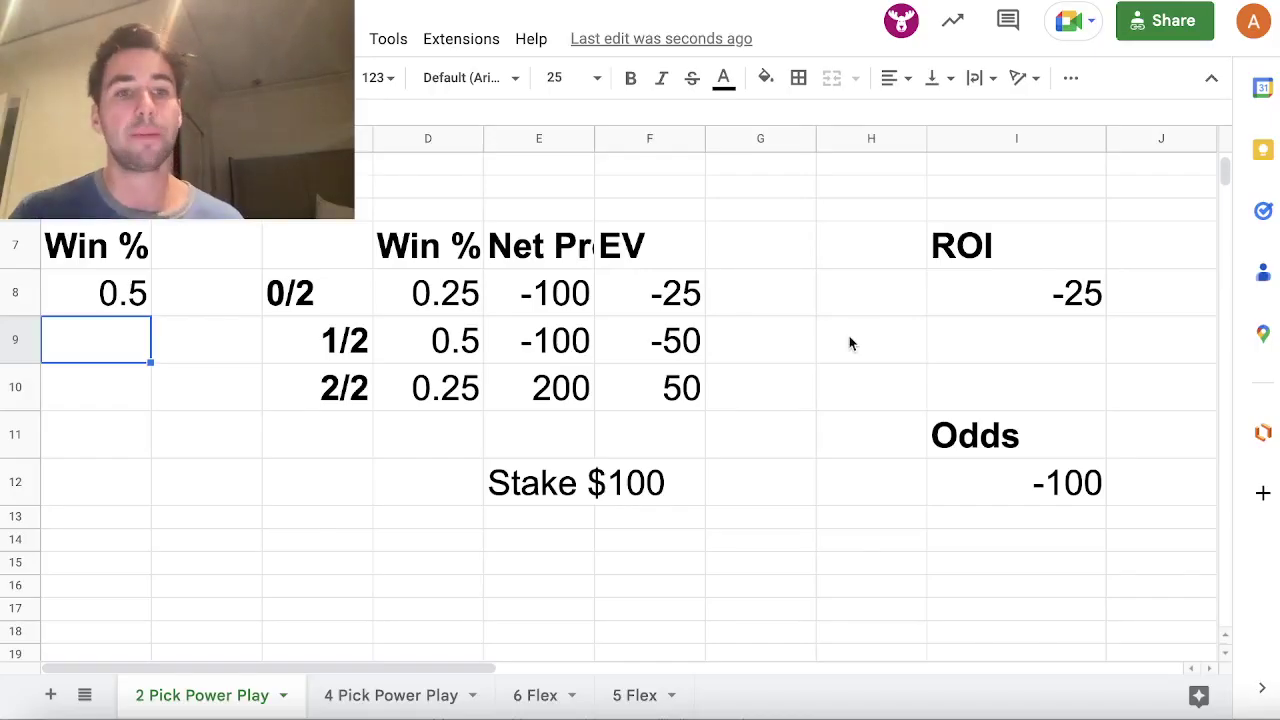
pyautogui.press('Up')
pyautogui.write('0.5773')
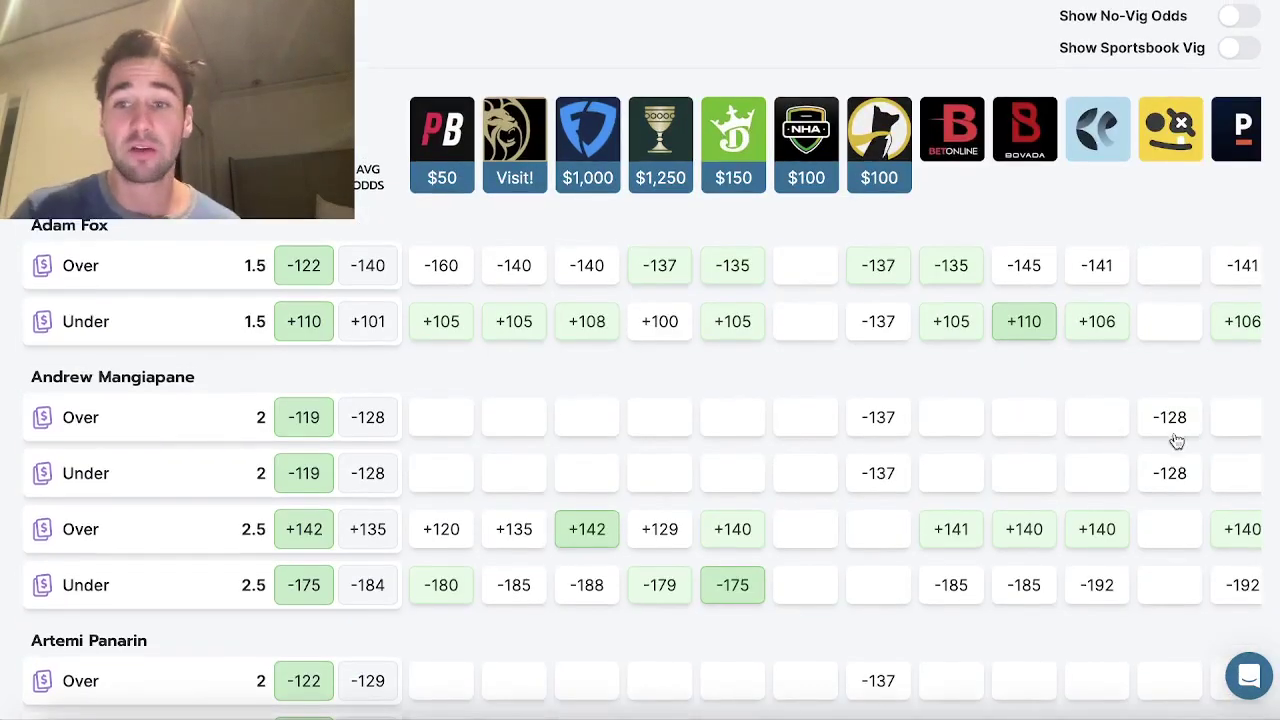
# Step: Compare the over and under odds for the NHL players across the sportsbooks, and set Vince Dunn's pick to More
pyautogui.hscroll(5, 1170, 442)
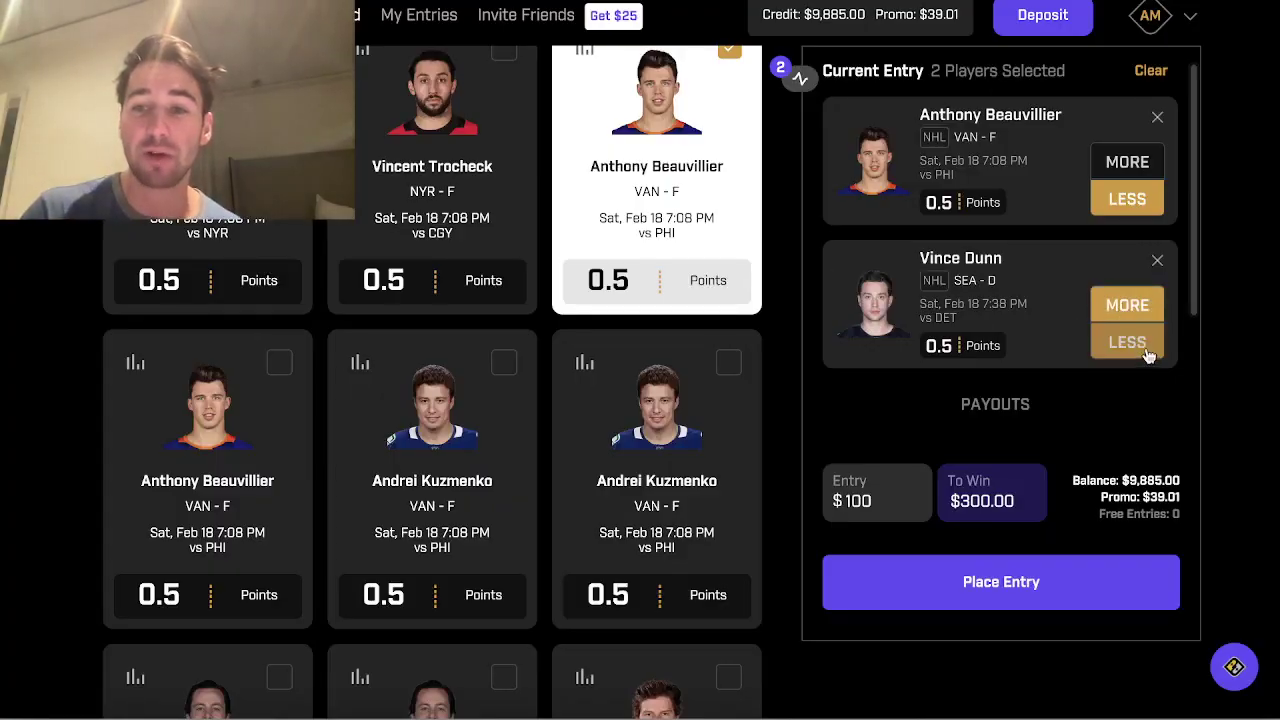
pyautogui.click(1130, 305)
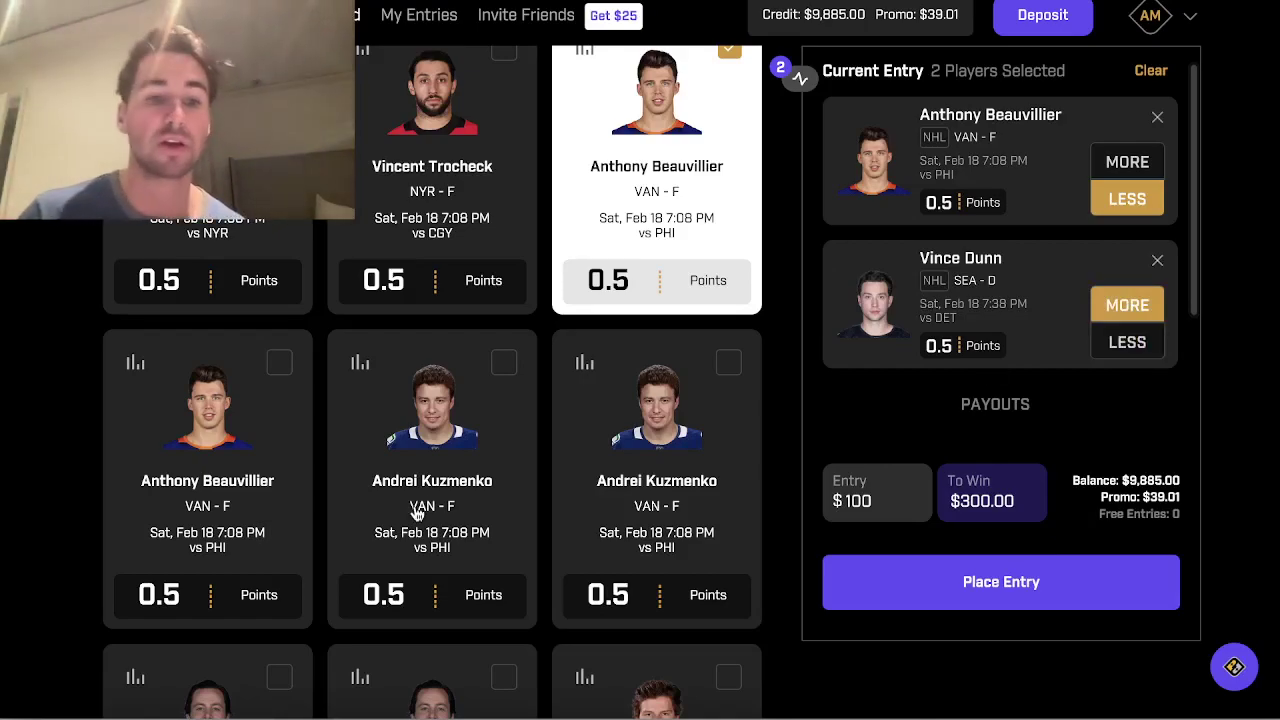
pyautogui.click(150, 716)
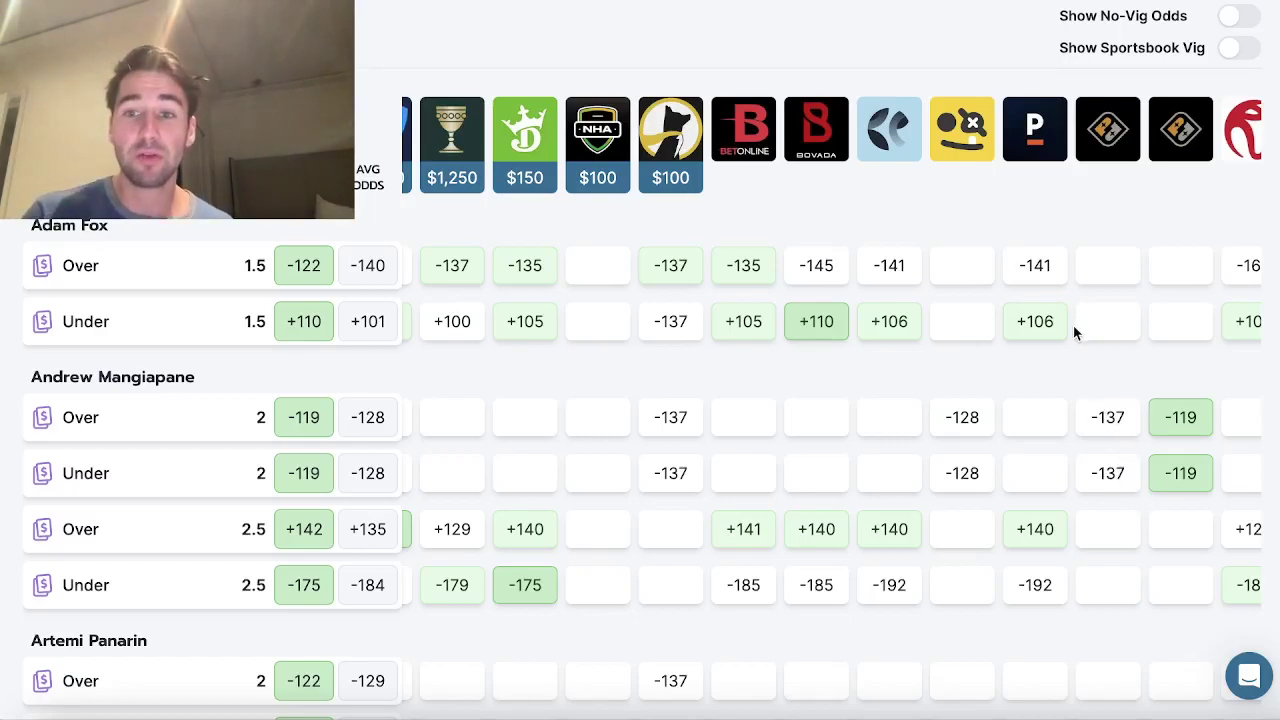
pyautogui.scroll(-2, 1063, 330)
pyautogui.scroll(1, 650, 208)
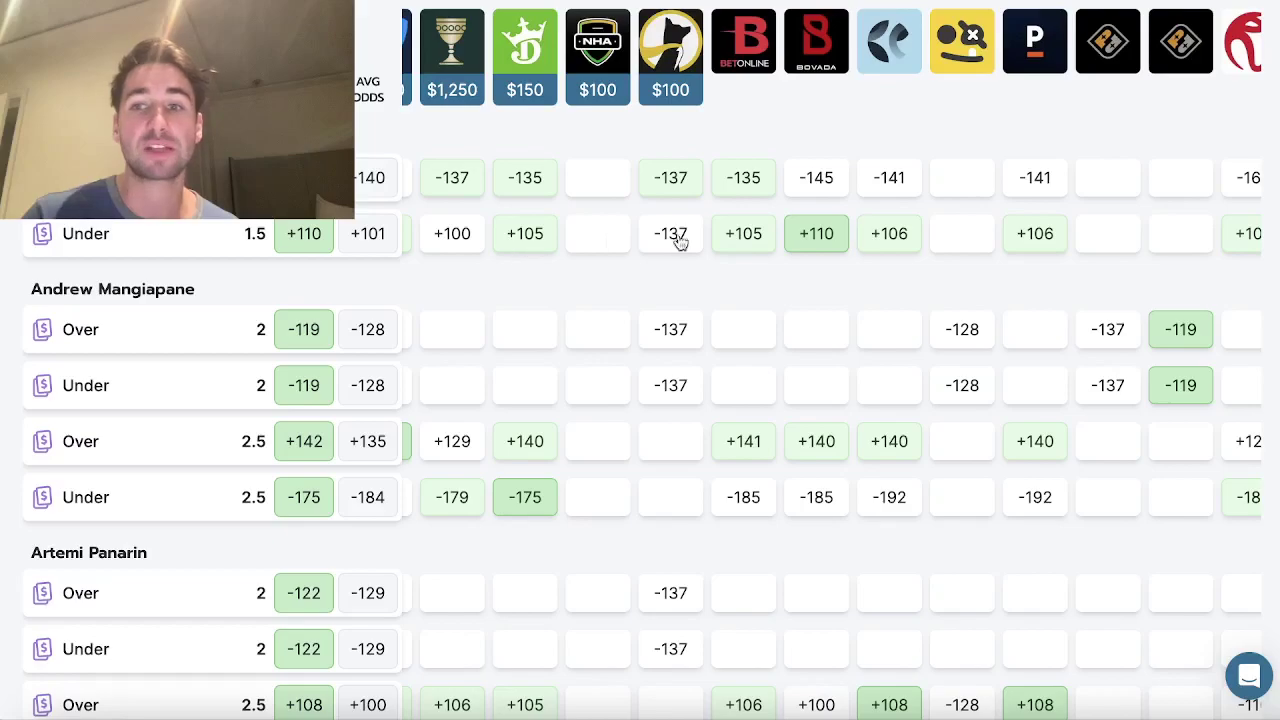
pyautogui.hscroll(2, 853, 221)
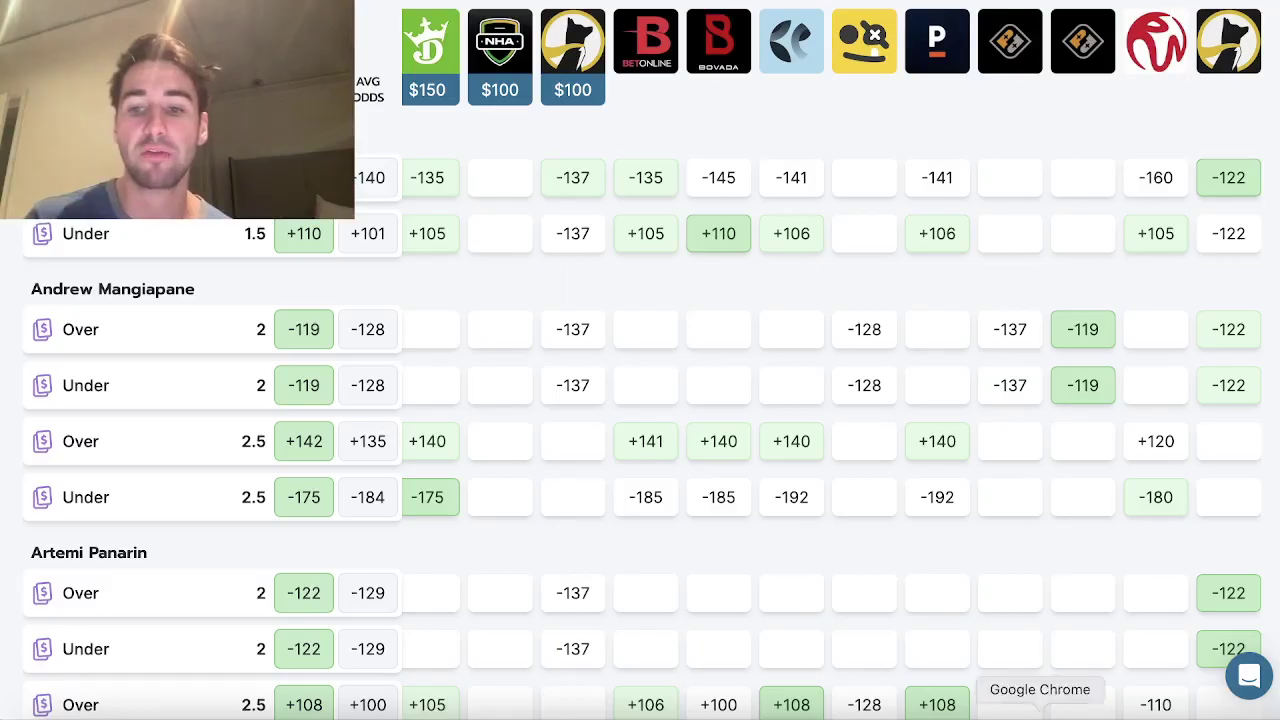
# Step: Switch back to the Google Sheets calculator and open the 4 Pick Power Play sheet
pyautogui.click(1019, 712)
pyautogui.press('super+Tab')
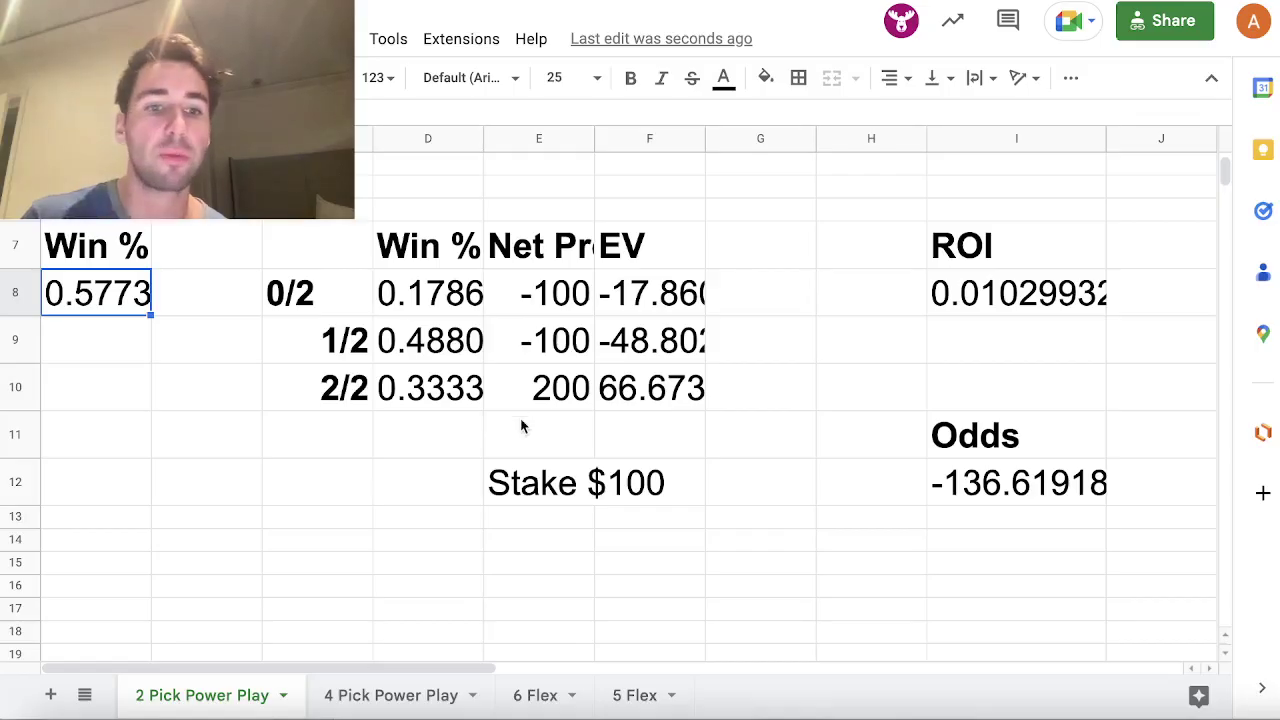
pyautogui.click(397, 697)
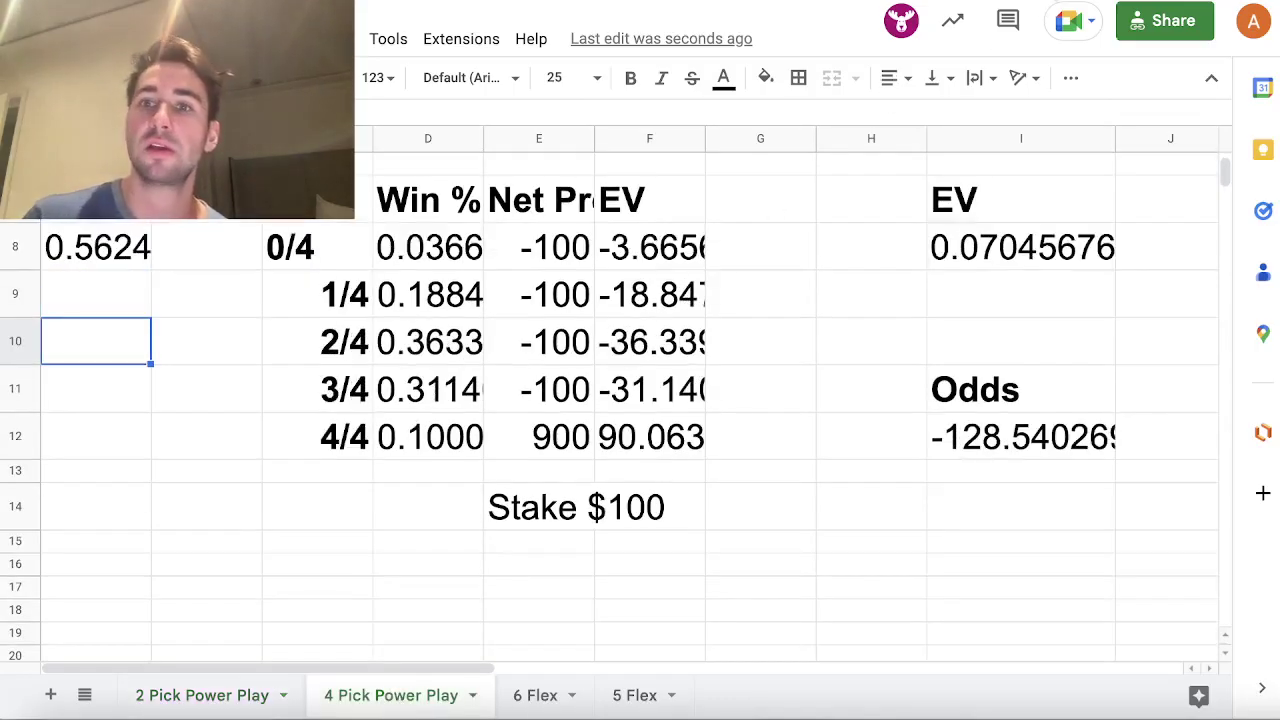
# Step: Switch to PrizePicks and add Andrei Kuzmenko's 0.5 points pick to the entry
pyautogui.press('super+Tab')
pyautogui.click(622, 410)
pyautogui.scroll(-10, 623, 414)
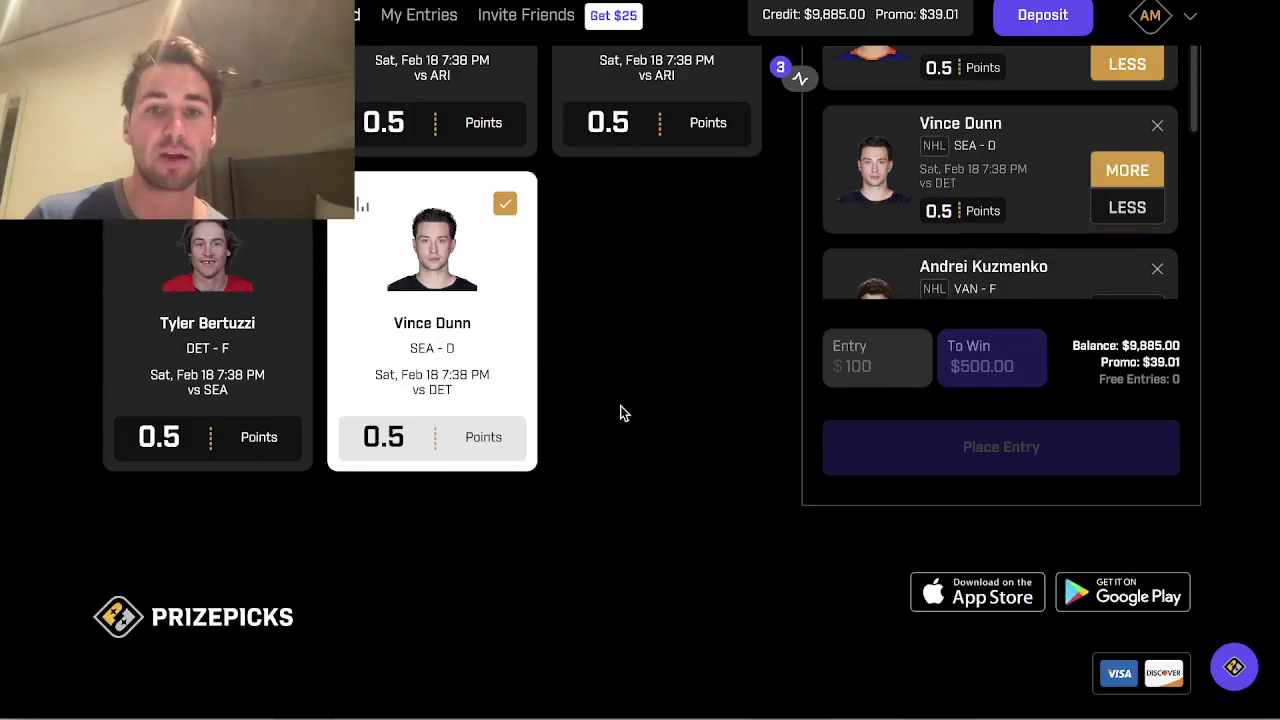
# Step: Add Tyler Bertuzzi's 0.5 points pick to the entry, setting Andrei Kuzmenko to Less and Bertuzzi to More
pyautogui.click(247, 292)
pyautogui.scroll(-2, 1130, 250)
pyautogui.click(1128, 214)
pyautogui.scroll(-2, 1130, 218)
pyautogui.click(1127, 186)
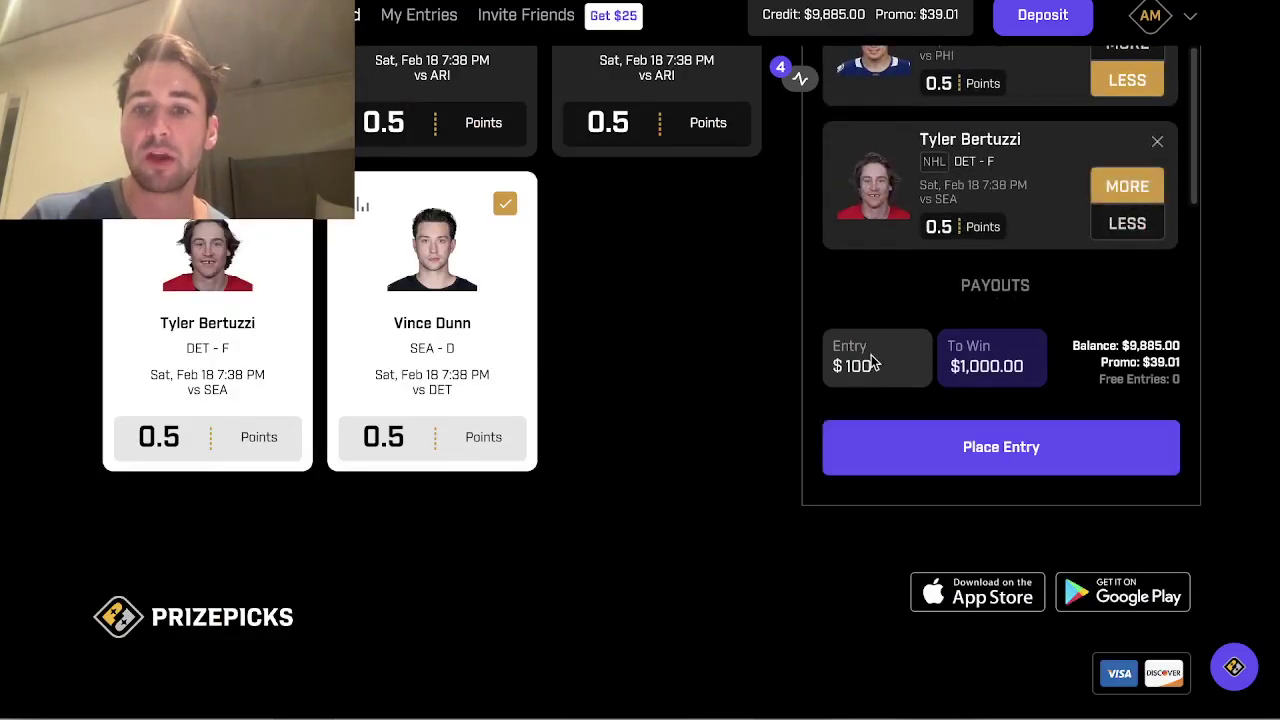
# Step: Review the $100 four-pick entry on PrizePicks, and compare the win percentage and odds on the 2 Pick and 4 Pick Power Play sheets
pyautogui.scroll(-2, 936, 261)
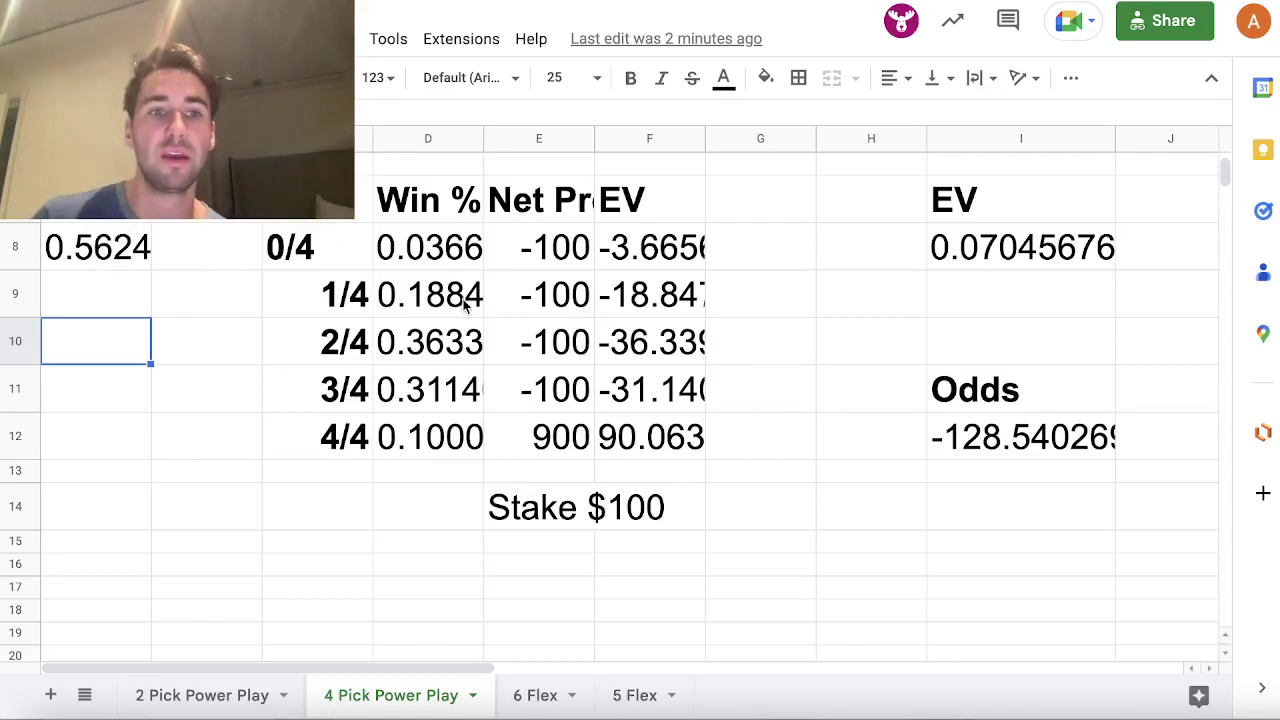
pyautogui.click(90, 250)
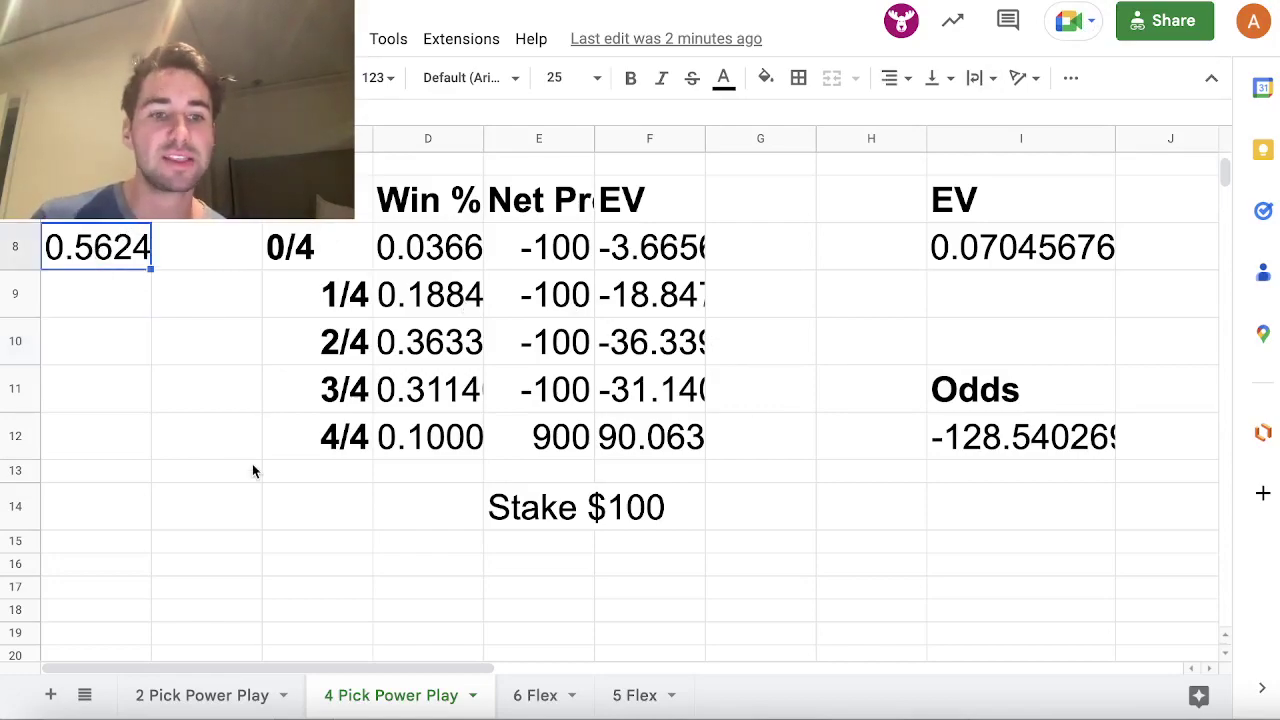
pyautogui.click(209, 692)
pyautogui.click(405, 692)
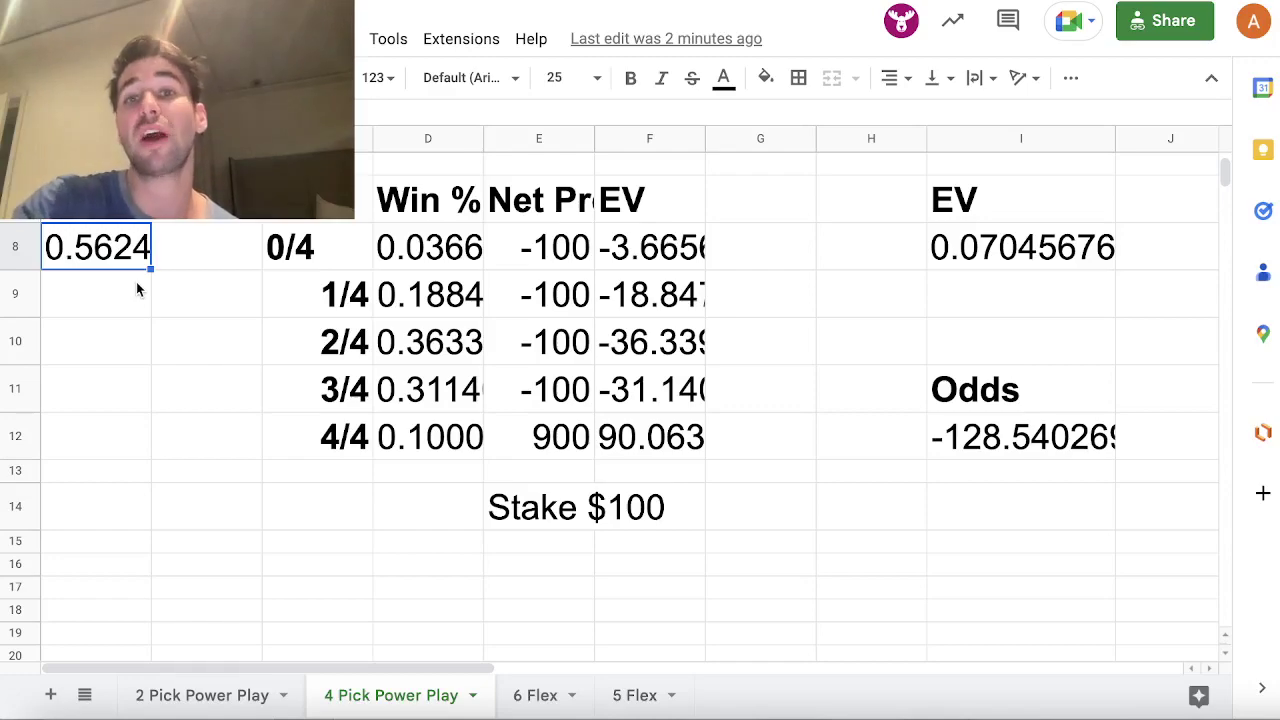
pyautogui.click(250, 692)
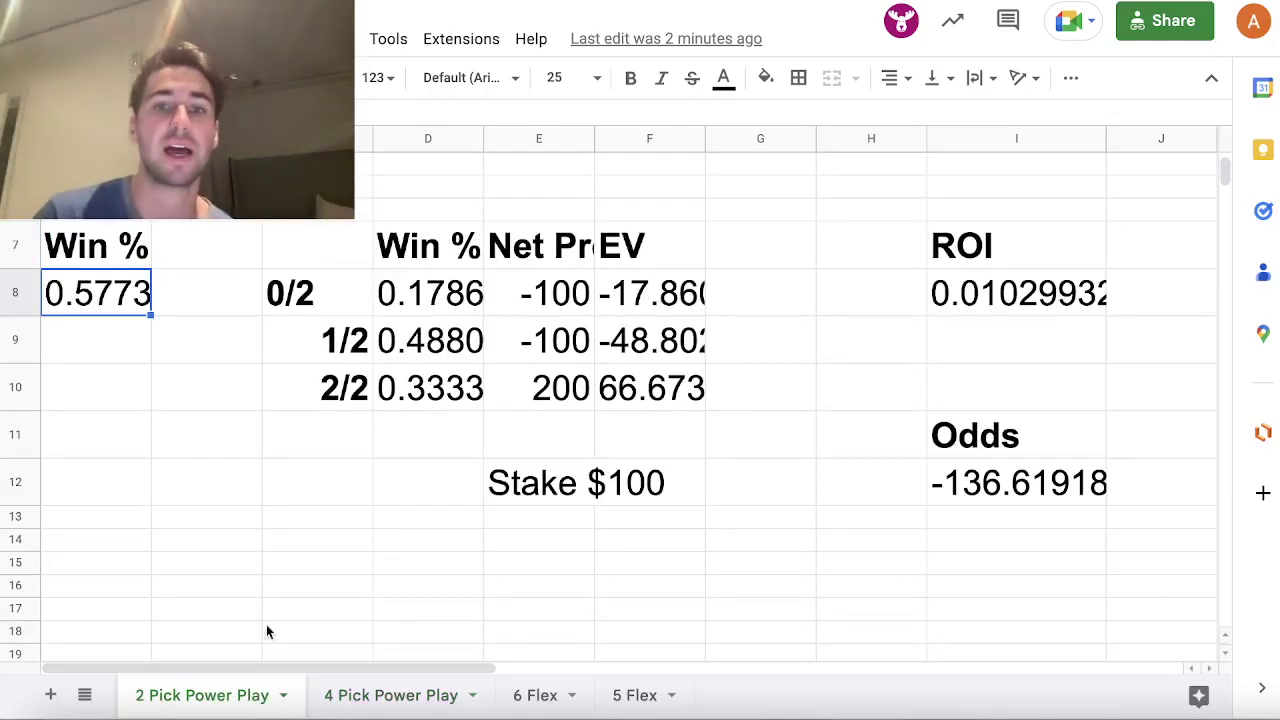
pyautogui.click(368, 697)
# Step: Examine the probabilities of each hit count on the 4 Pick Power Play sheet against its per-pick win percentage
pyautogui.click(463, 258)
pyautogui.click(450, 342)
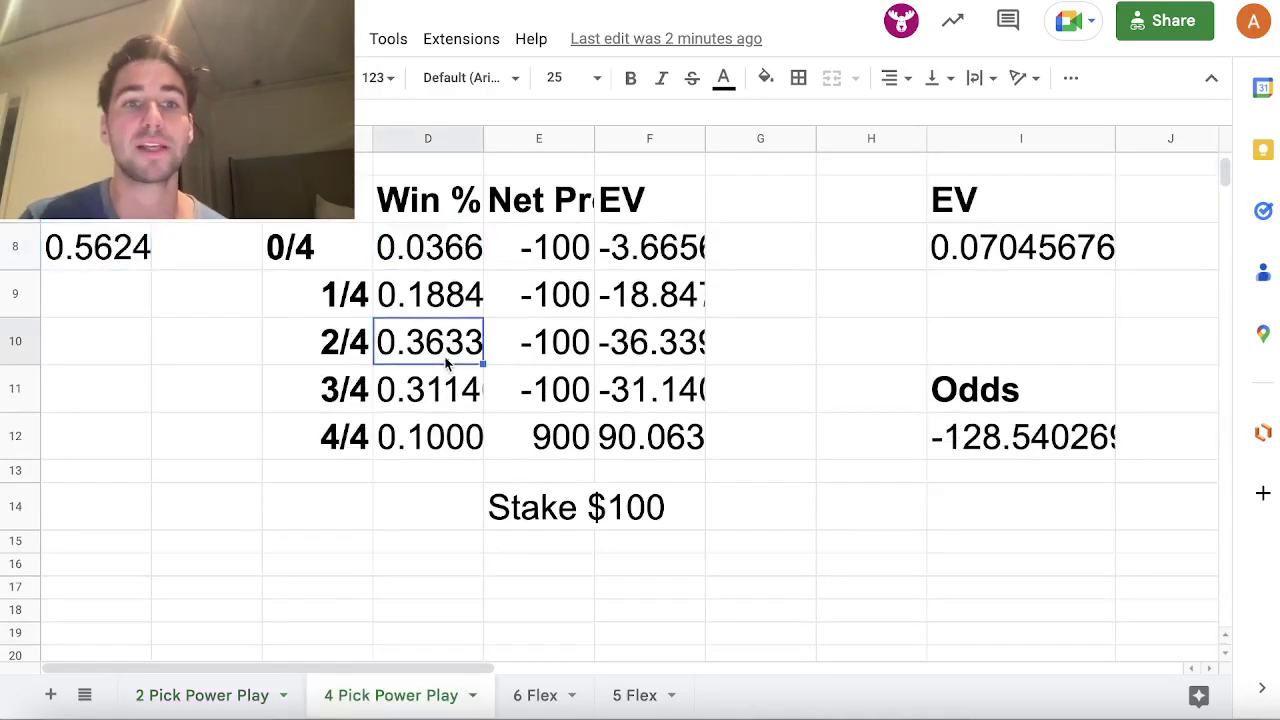
pyautogui.click(455, 432)
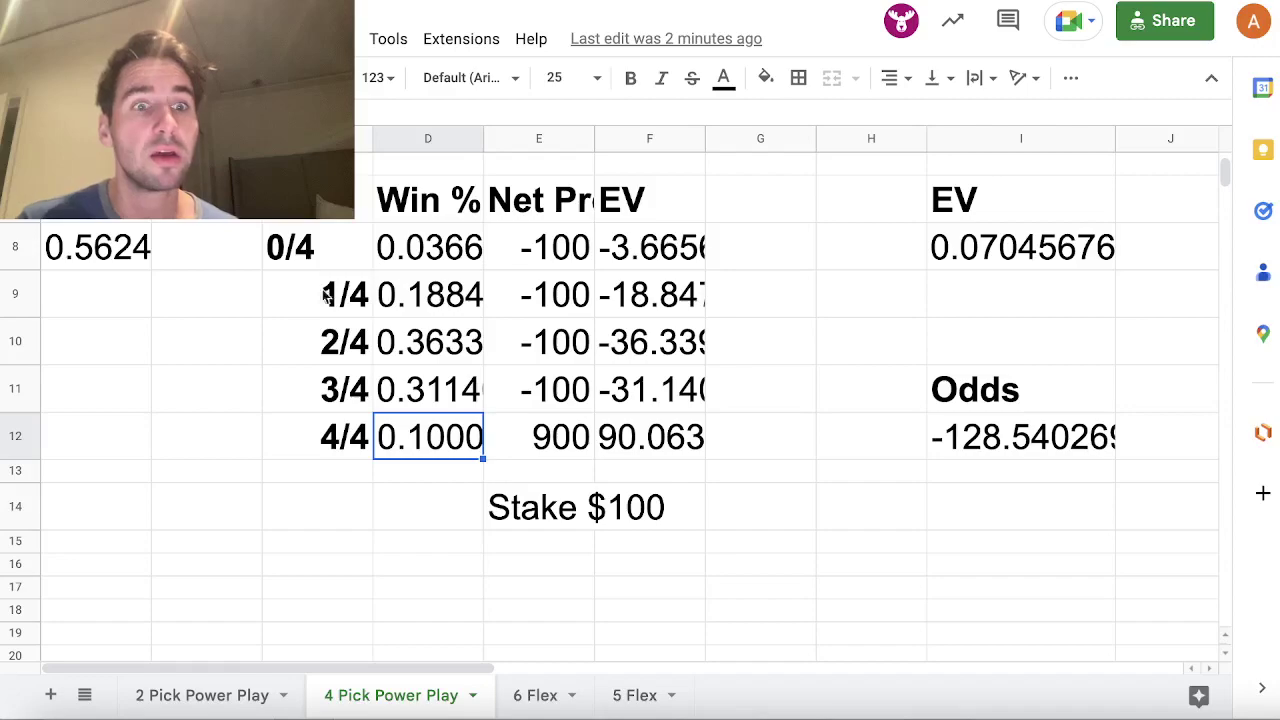
pyautogui.click(118, 243)
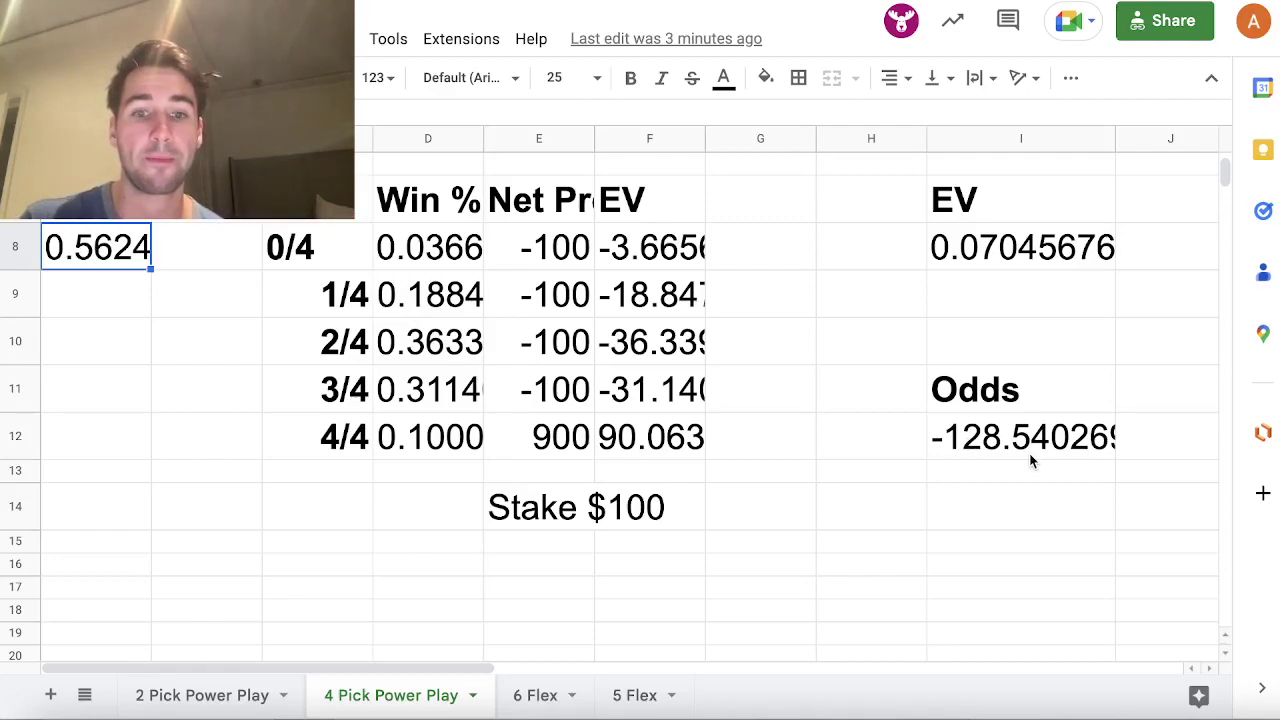
# Step: Open the 5 Flex sheet, and switch to PrizePicks to add a 0.5 points pick versus ARI as the fifth pick
pyautogui.click(632, 686)
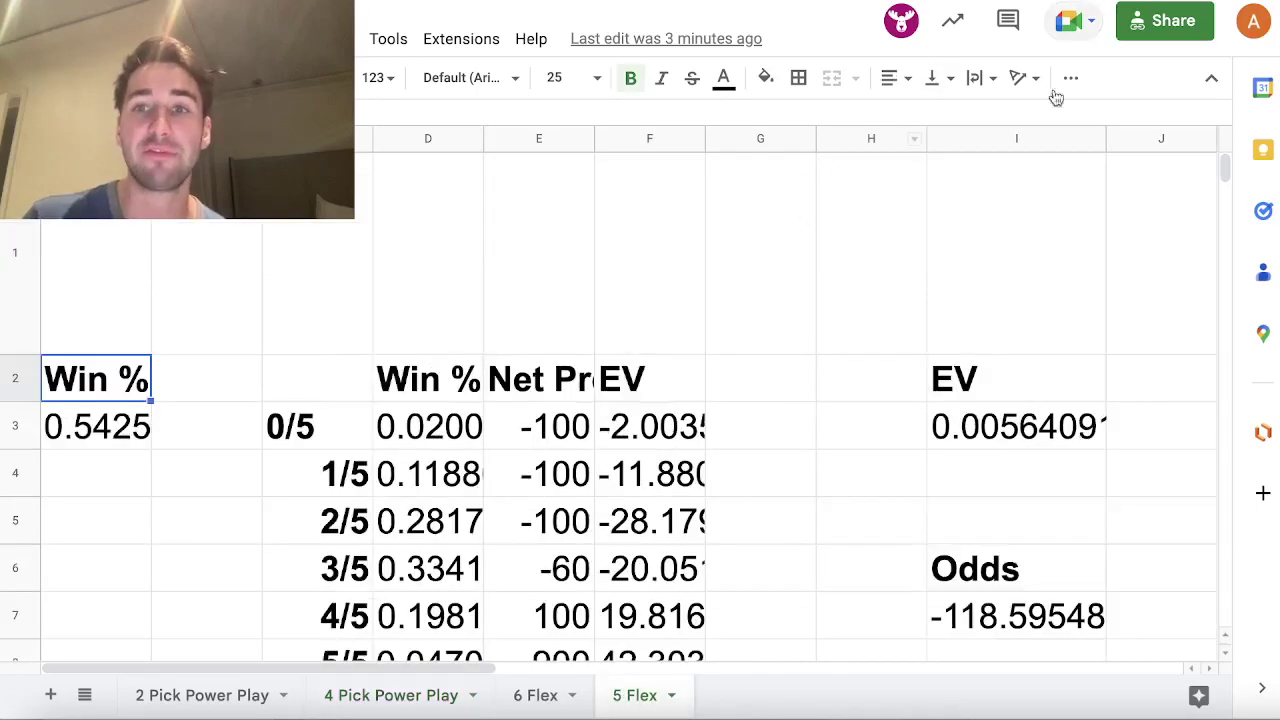
pyautogui.scroll(-3, 920, 411)
pyautogui.scroll(1, 922, 414)
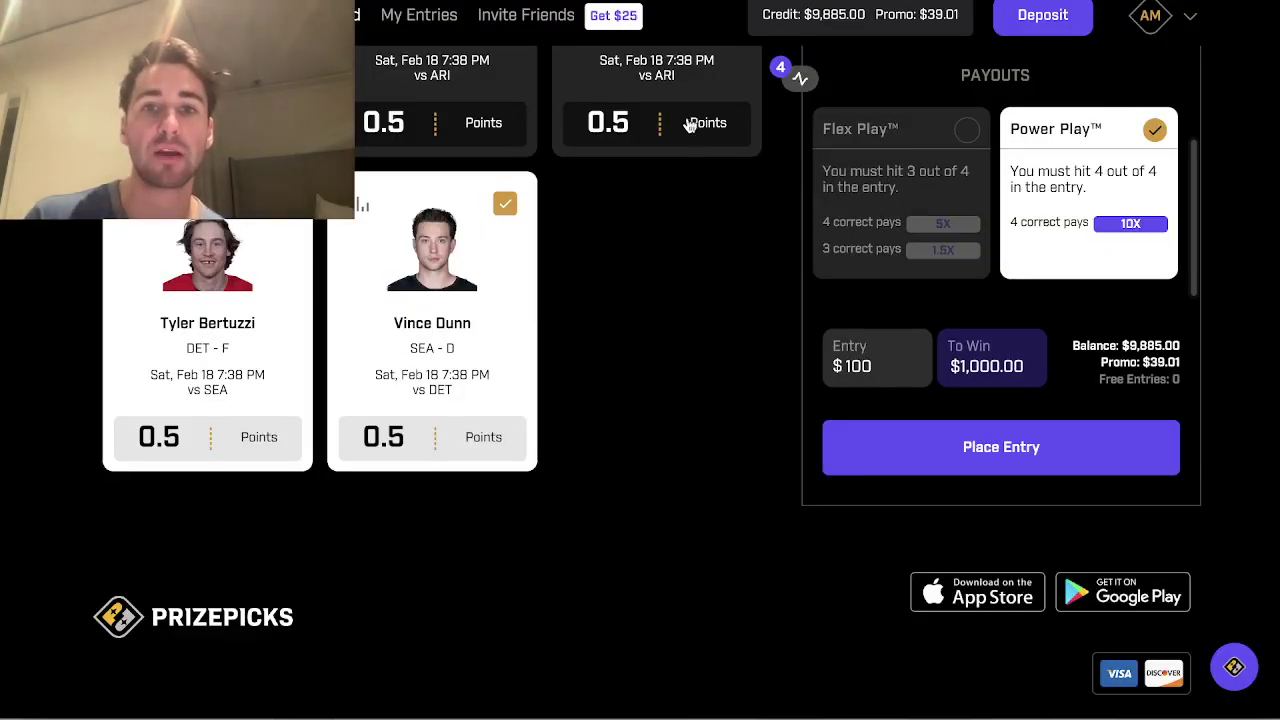
pyautogui.click(688, 124)
pyautogui.click(1127, 156)
pyautogui.scroll(-2, 875, 203)
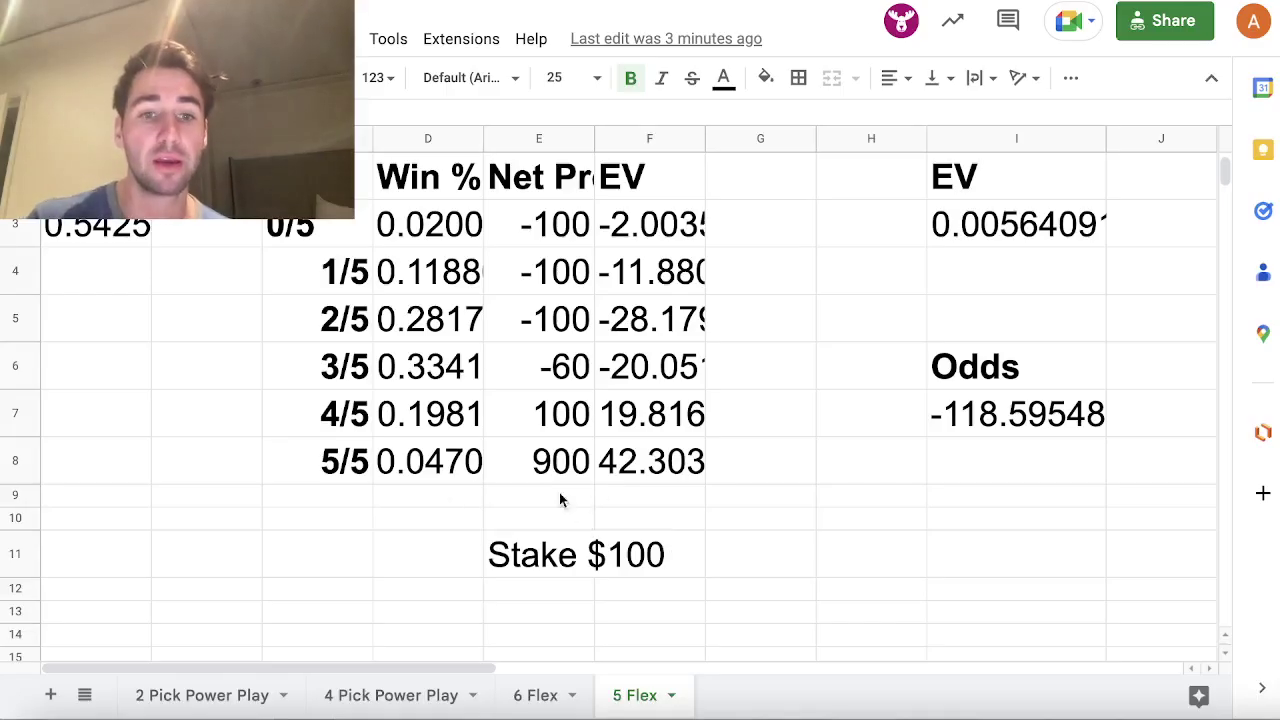
# Step: Return to the 5 Flex sheet and examine the net profit and probability of each hit count for the $100 stake
pyautogui.click(546, 472)
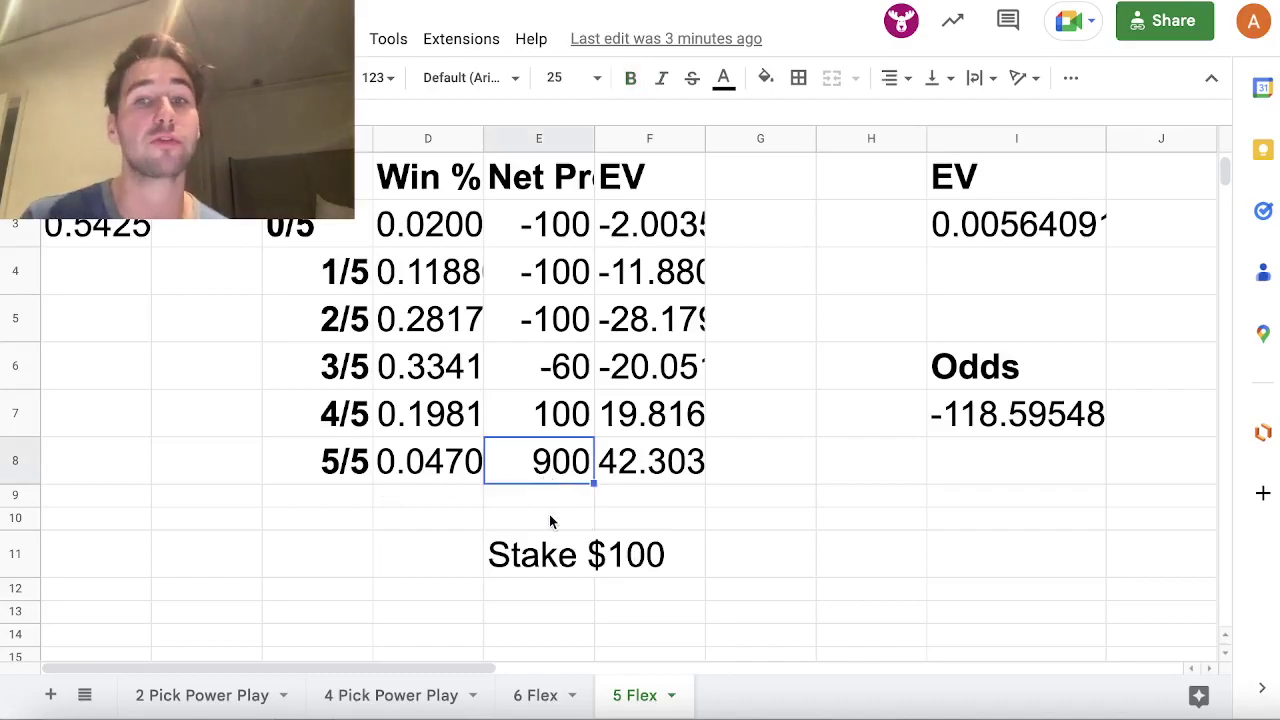
pyautogui.click(566, 558)
pyautogui.click(538, 432)
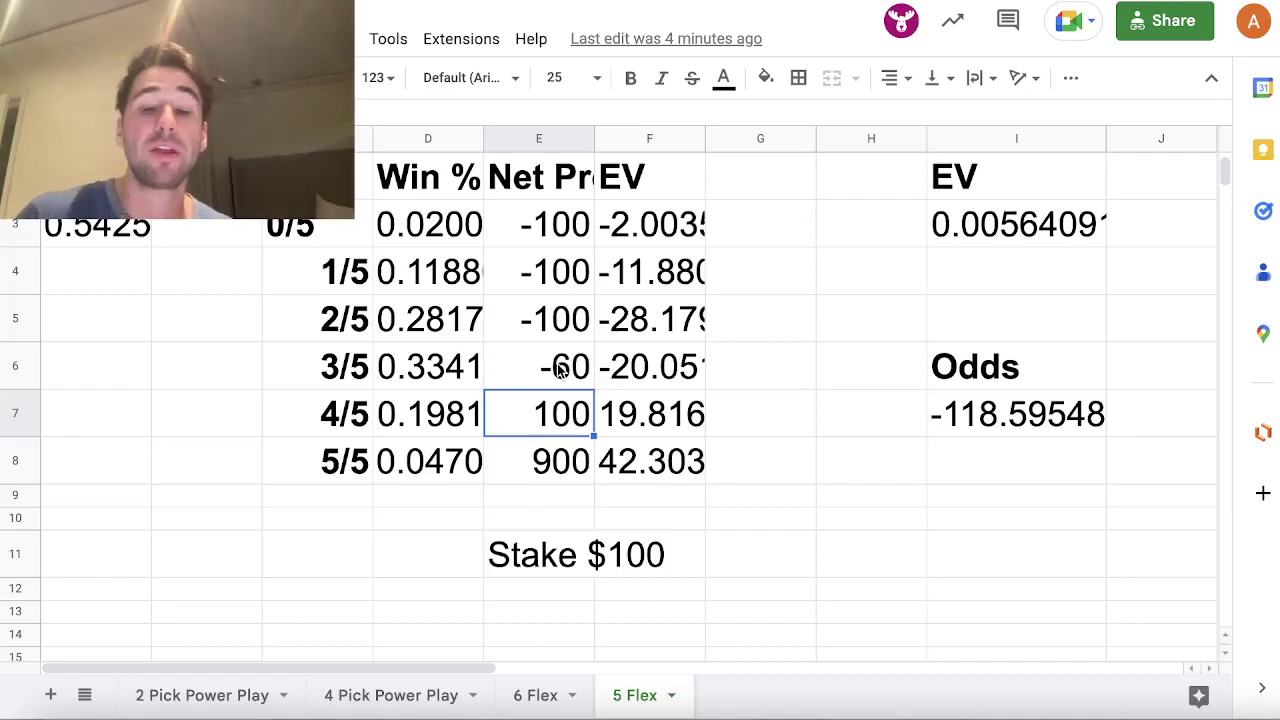
pyautogui.click(77, 232)
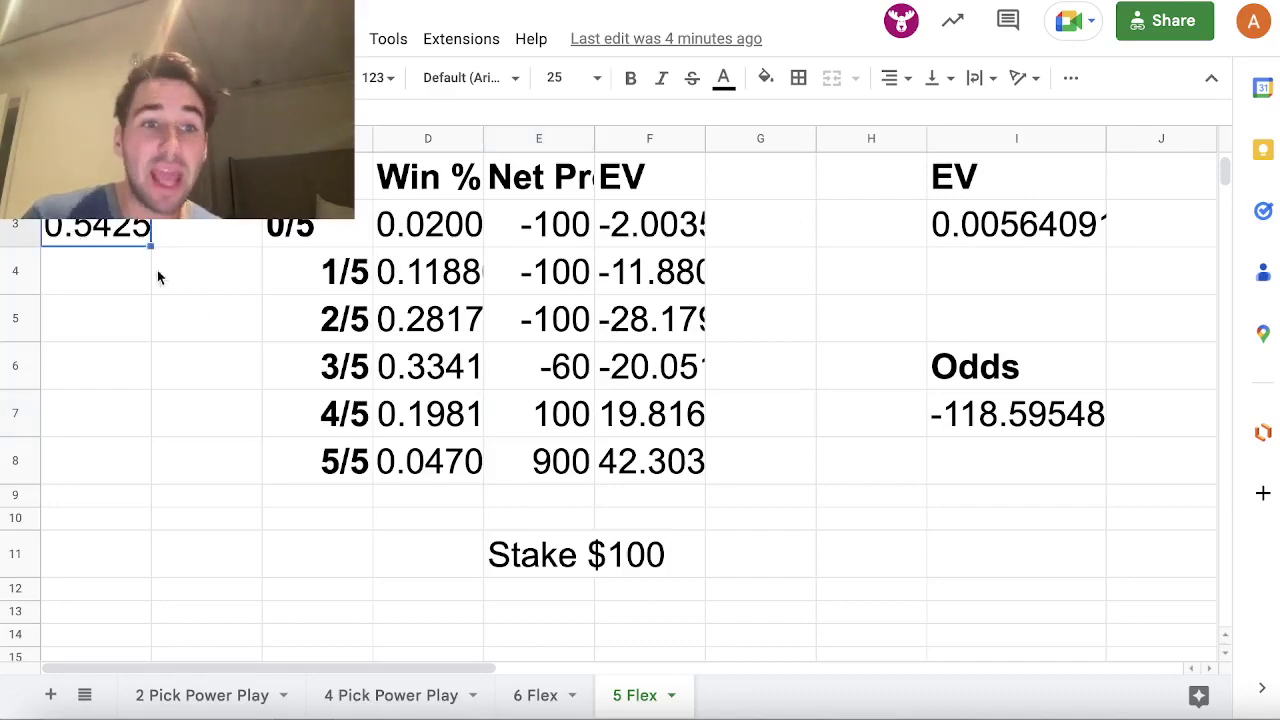
pyautogui.click(449, 260)
pyautogui.click(466, 323)
pyautogui.click(451, 452)
# Step: Set the per-pick win percentage on the 5 Flex sheet to 0.6
pyautogui.click(128, 232)
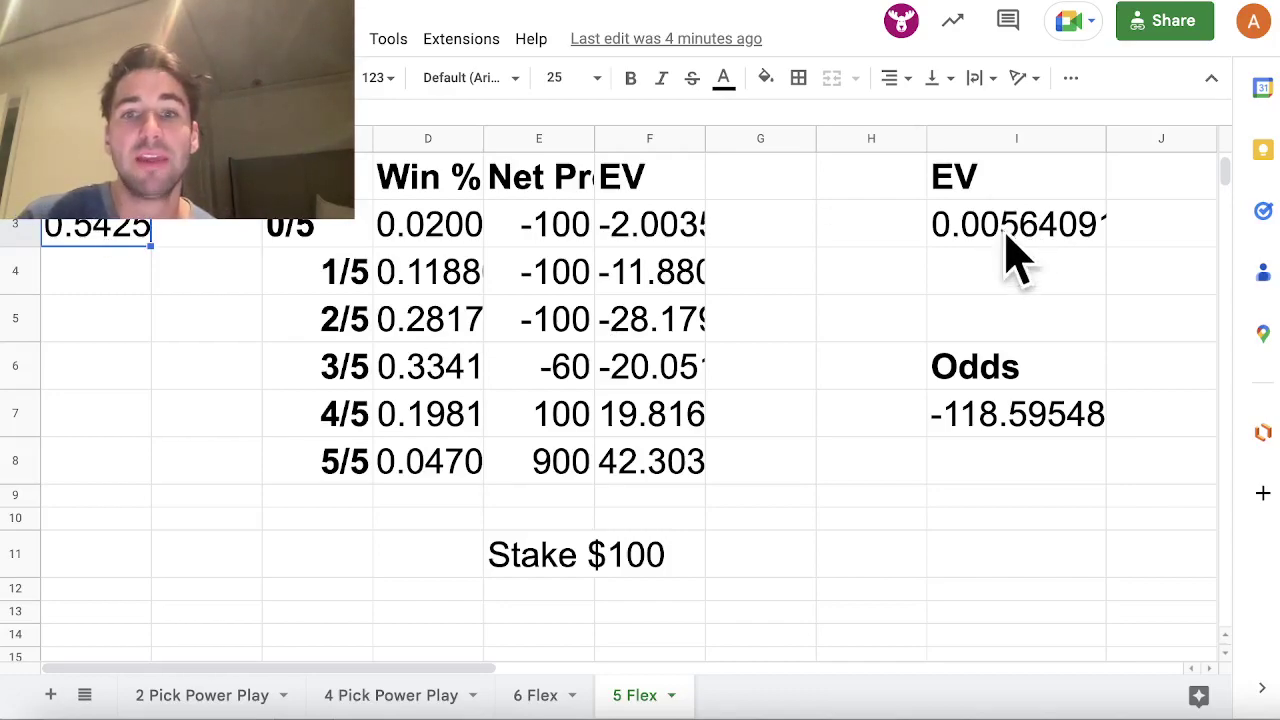
pyautogui.write('0.6')
pyautogui.press('Return')
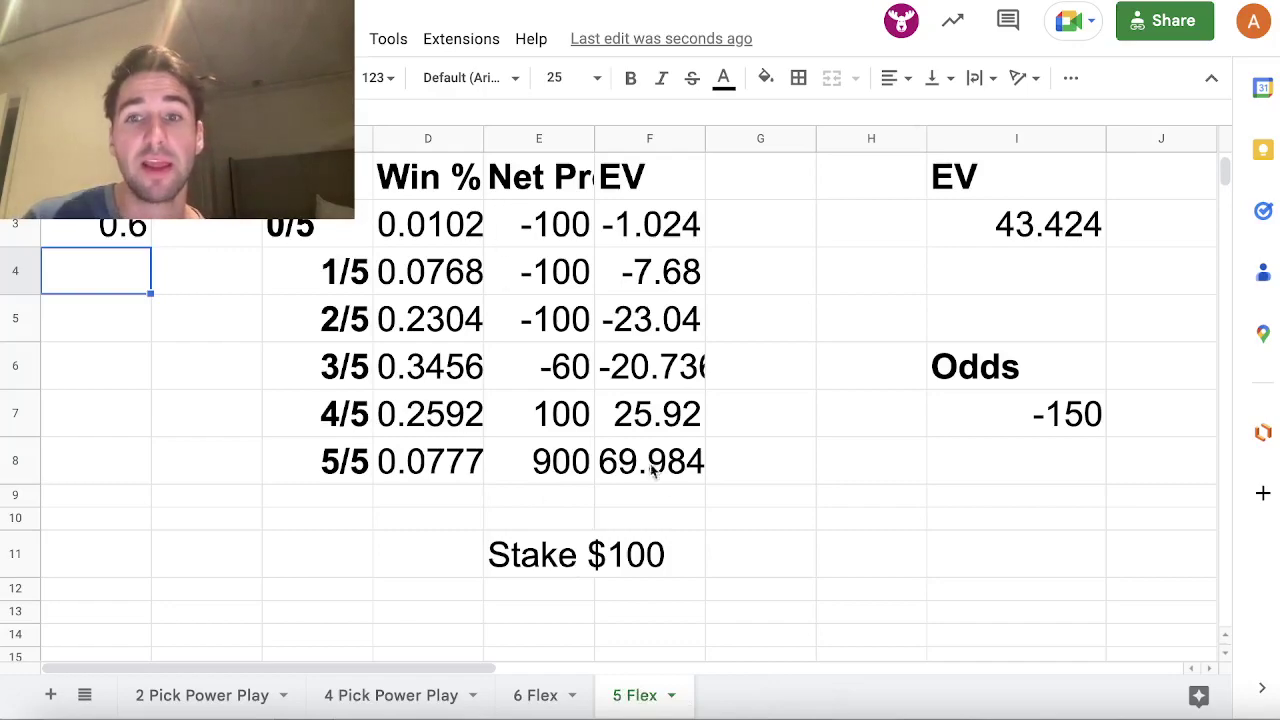
# Step: Try renaming the EV heading above the overall result to ROI, and undo the heading and win percentage changes
pyautogui.click(1014, 229)
pyautogui.click(1001, 188)
pyautogui.write('ROI')
pyautogui.press('Return')
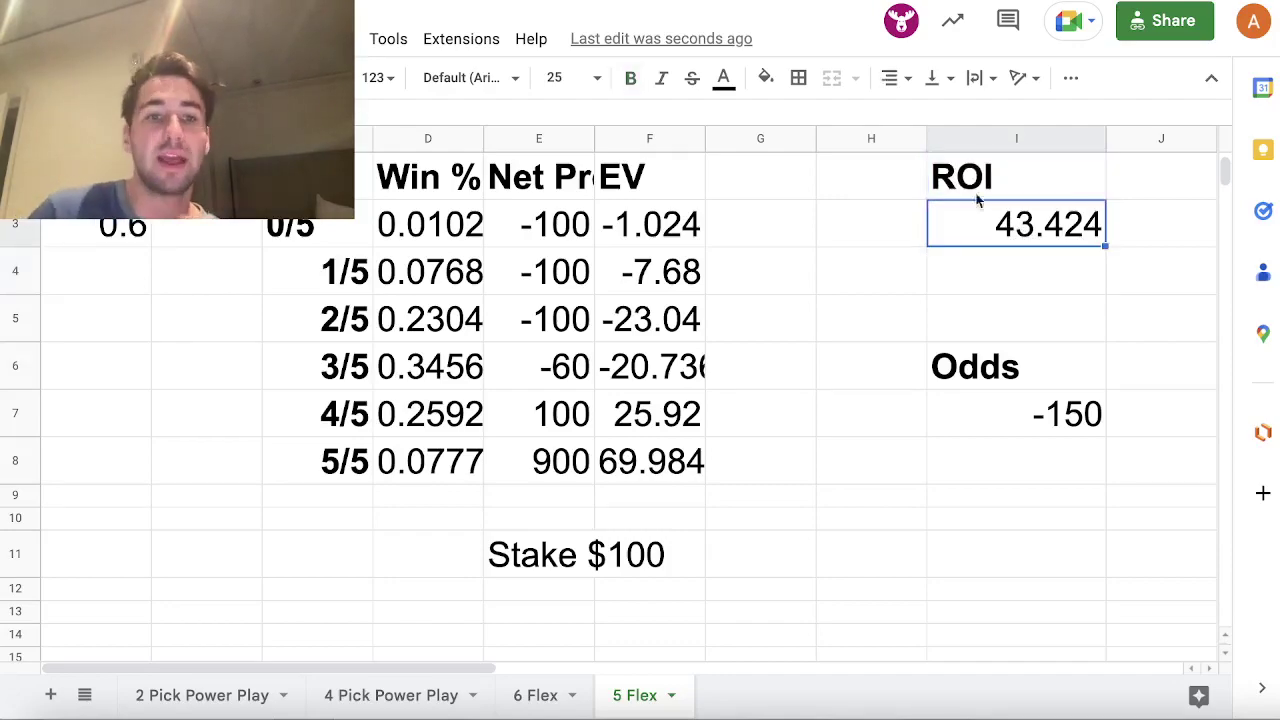
pyautogui.hotkey('ctrl', 'z')
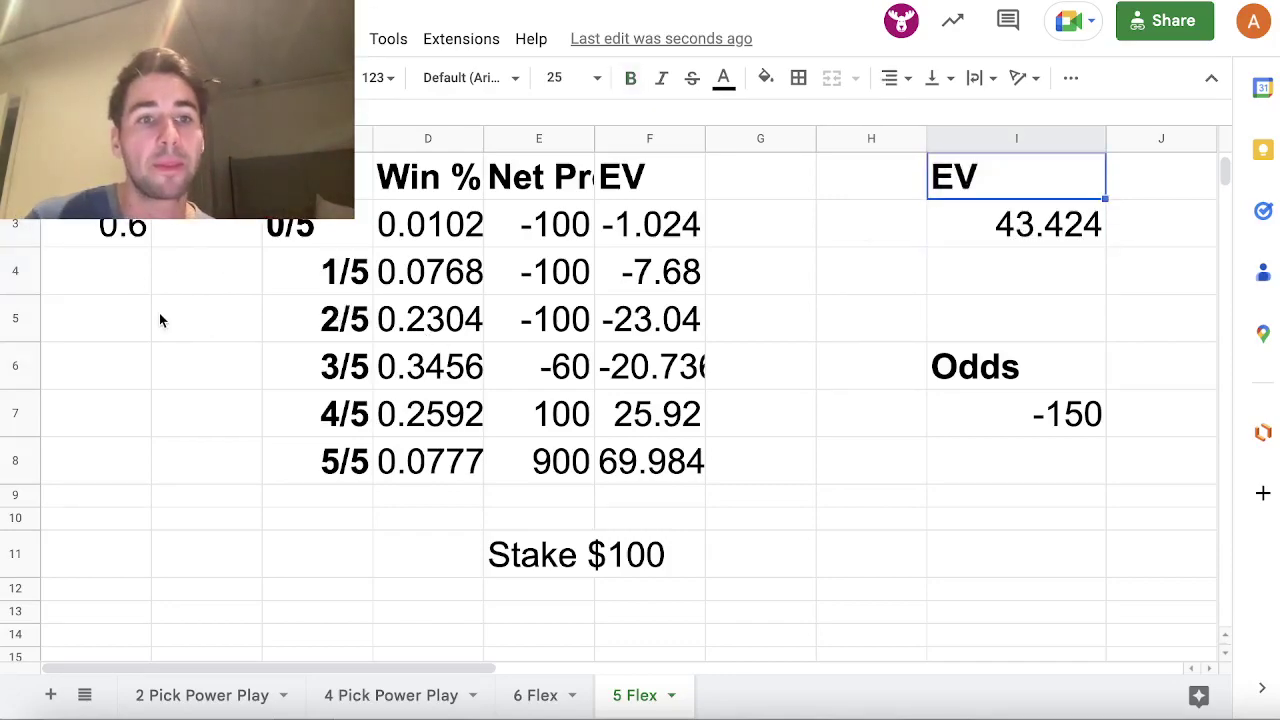
pyautogui.hotkey('ctrl', 'z')
# Step: Rename the EV heading above the overall result on the 5 Flex sheet to ROI
pyautogui.click(1001, 188)
pyautogui.write('ROI')
pyautogui.press('Return')
# Step: Test a 0.6 win percentage on the 5 Flex sheet twice, undoing the change each time
pyautogui.click(100, 226)
pyautogui.write('0.6')
pyautogui.press('Return')
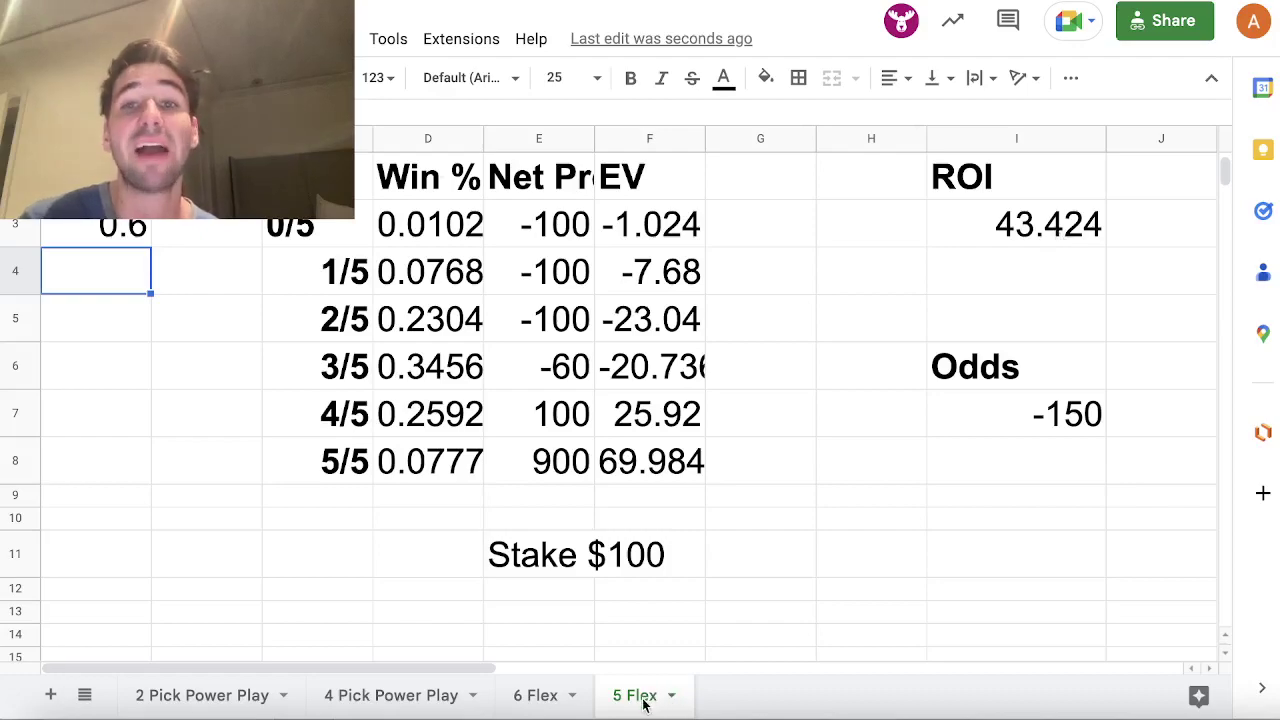
pyautogui.hotkey('ctrl', 'z')
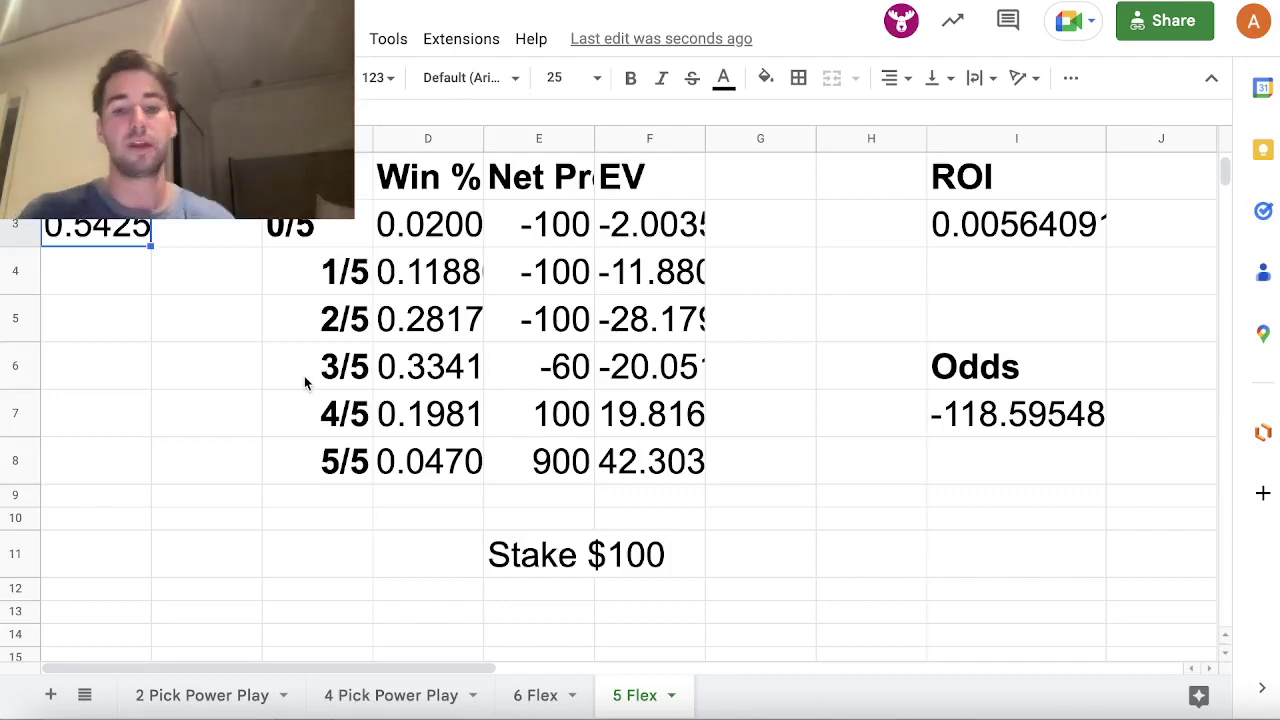
pyautogui.write('.6')
pyautogui.press('Return')
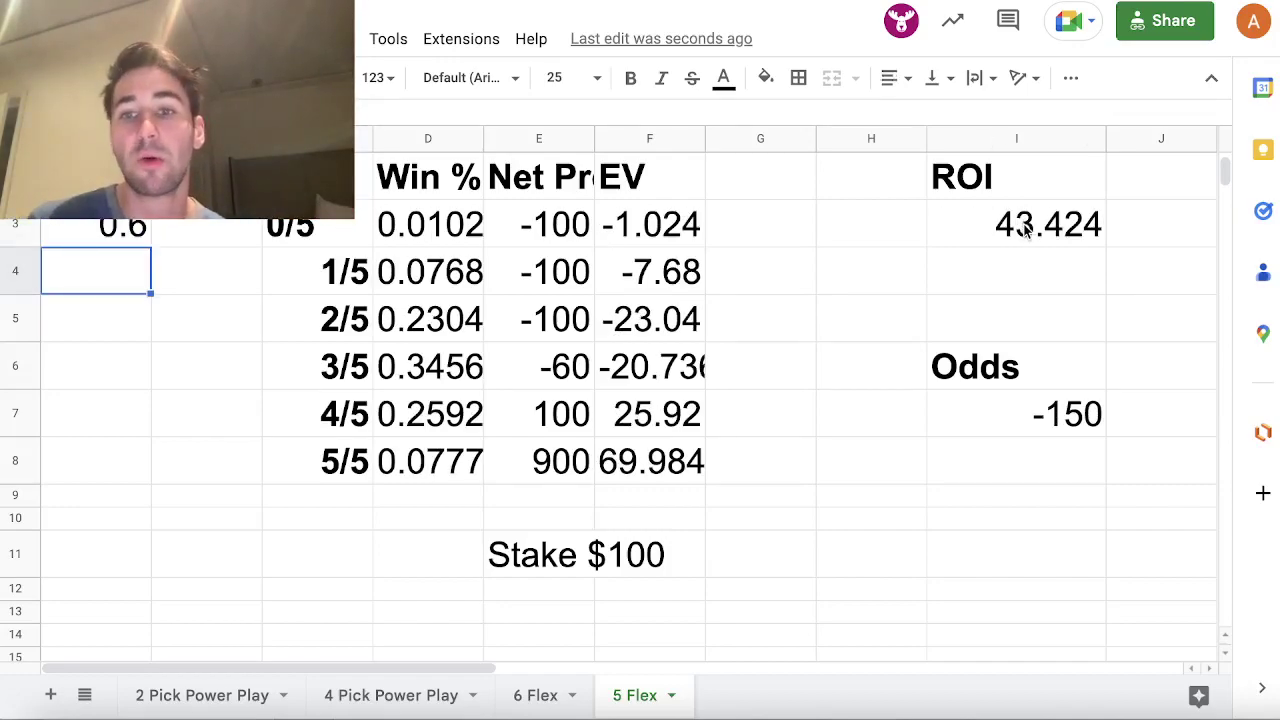
pyautogui.hotkey('ctrl', 'z')
# Step: Test a 0.6 win percentage on the 2 Pick Power Play sheet and again on the 5 Flex sheet
pyautogui.click(194, 694)
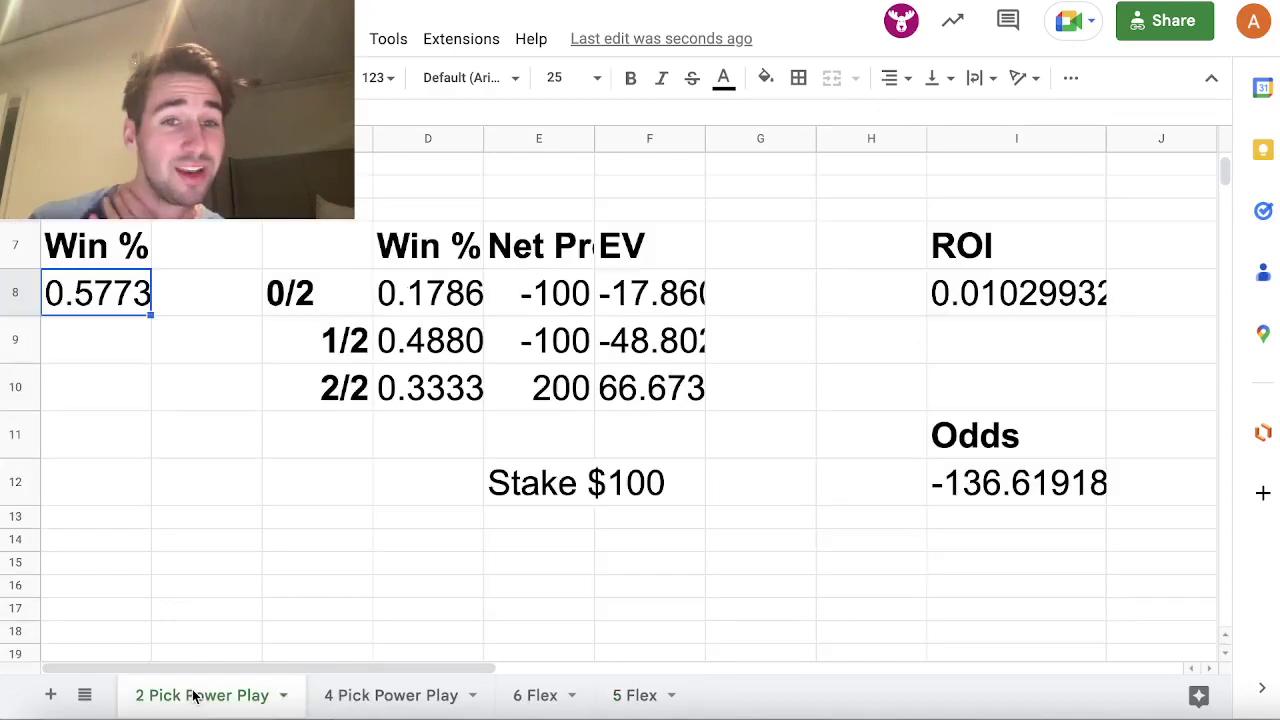
pyautogui.write('.6')
pyautogui.press('Return')
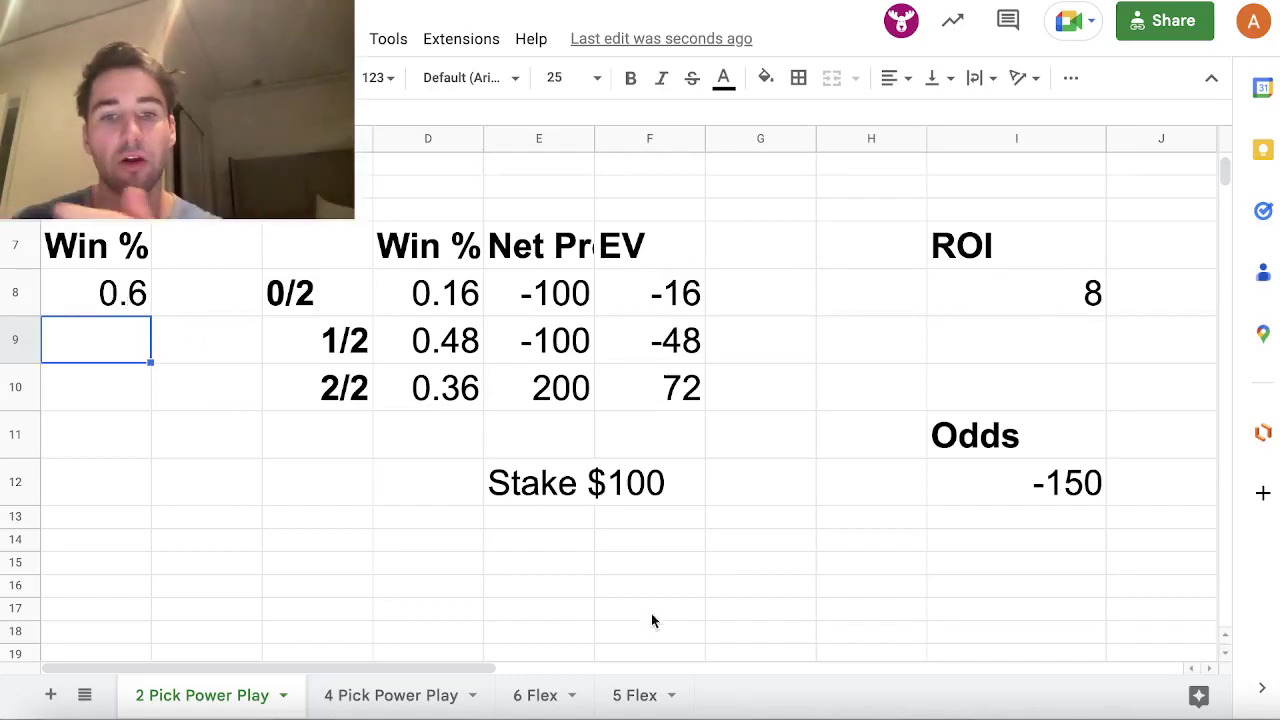
pyautogui.click(632, 694)
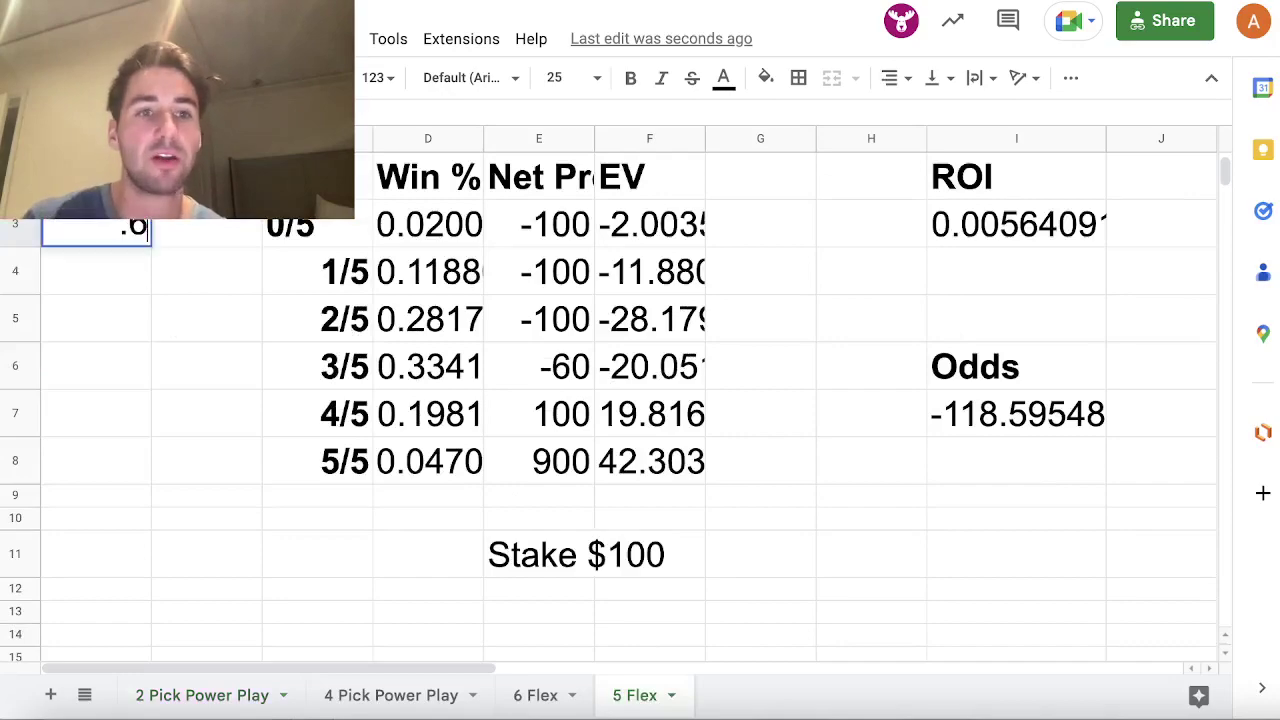
pyautogui.press('Return')
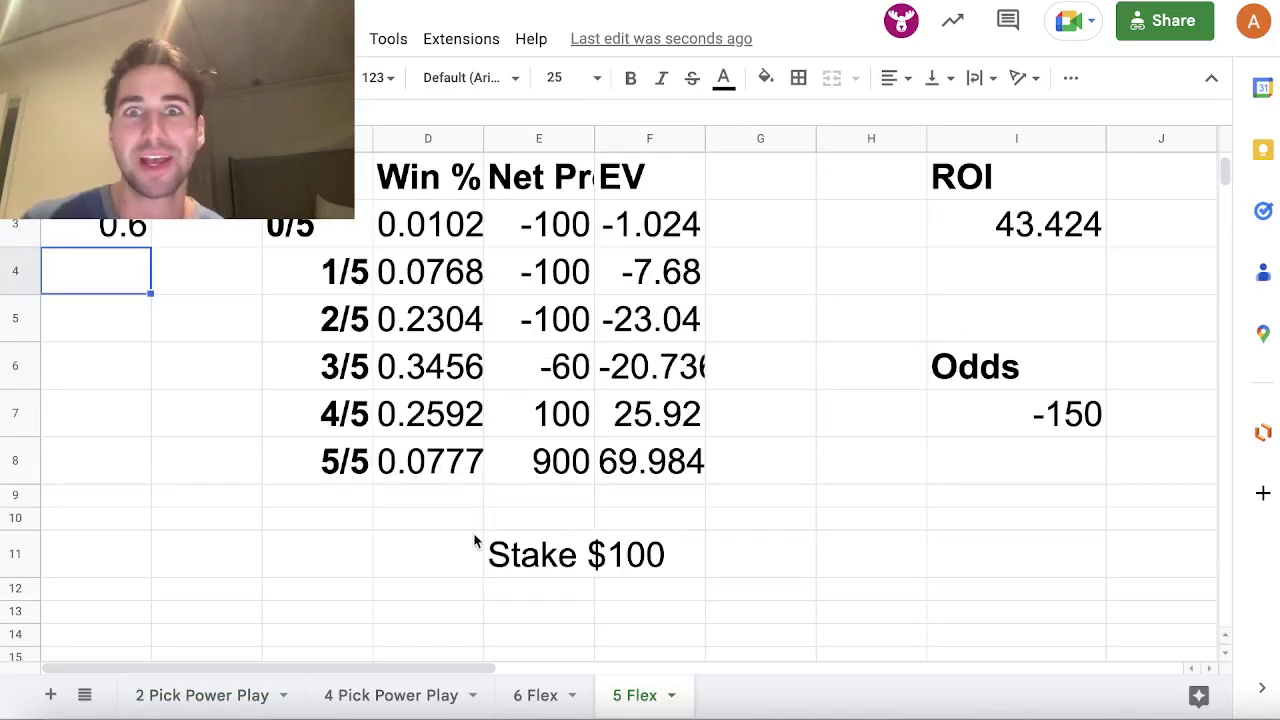
# Step: Compare the break-even win percentages and odds across the 2 Pick Power Play, 4 Pick Power Play and 5 Flex sheets
pyautogui.click(190, 697)
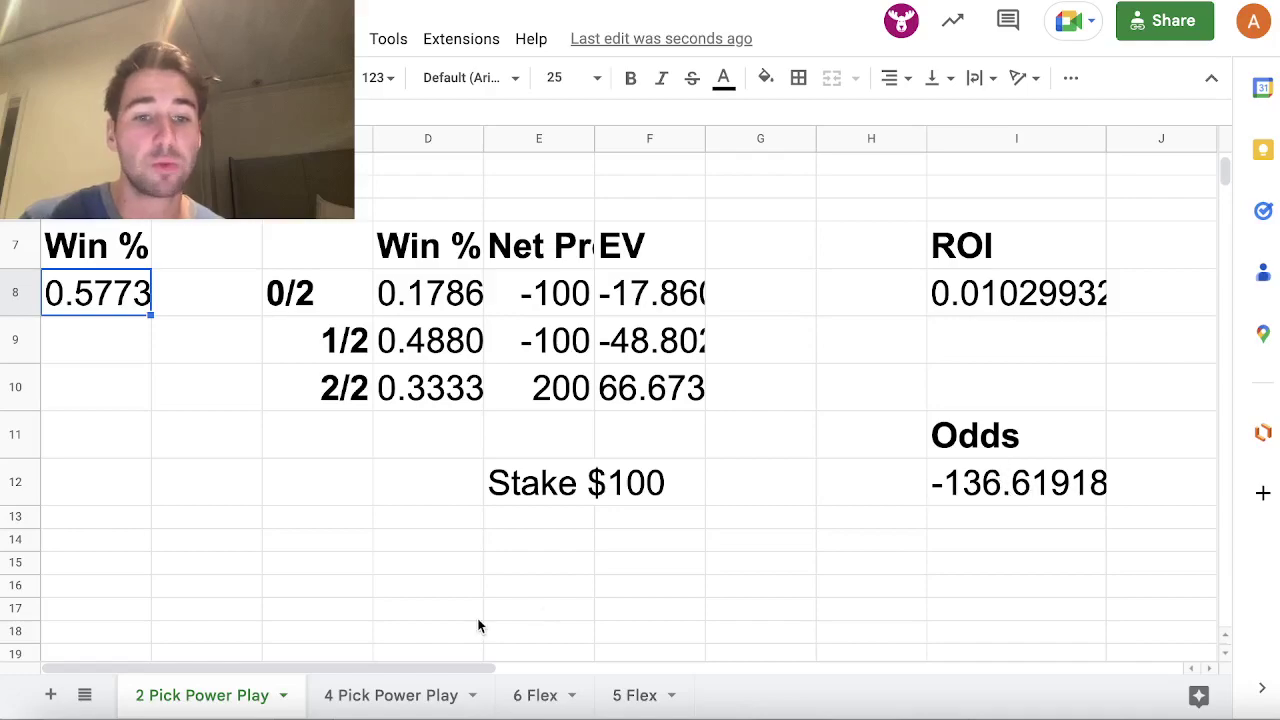
pyautogui.click(413, 699)
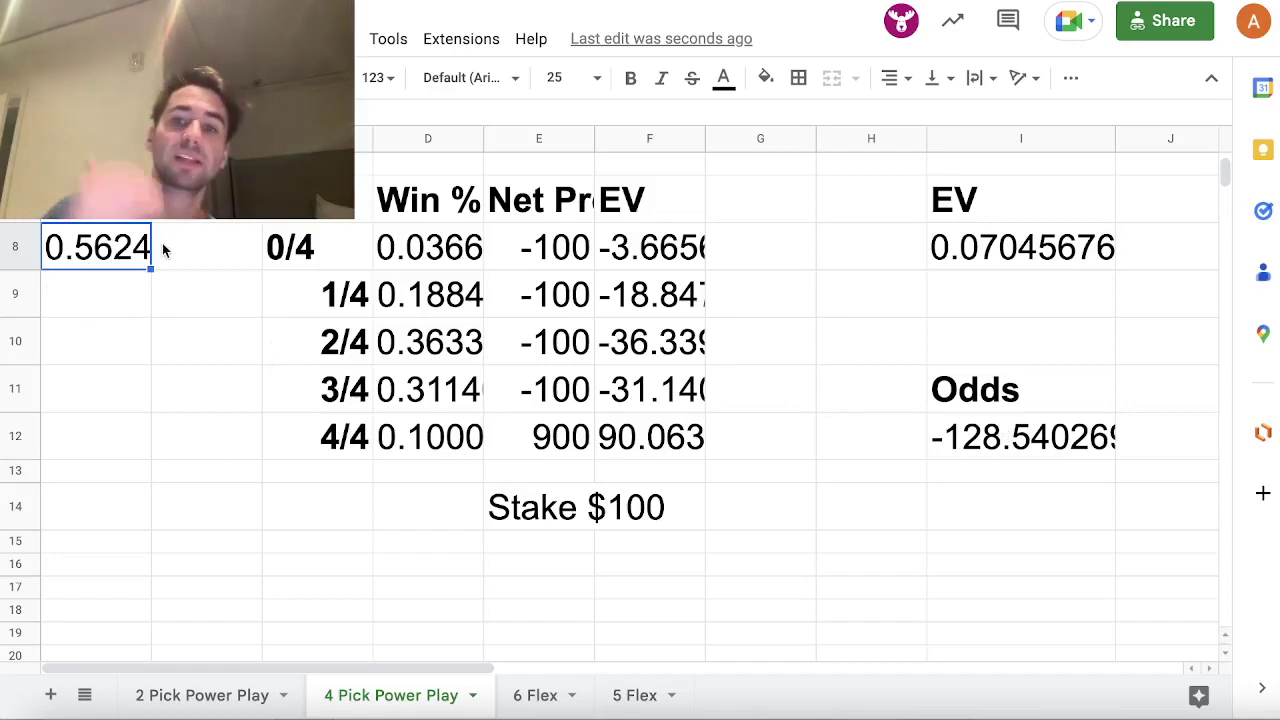
pyautogui.click(630, 694)
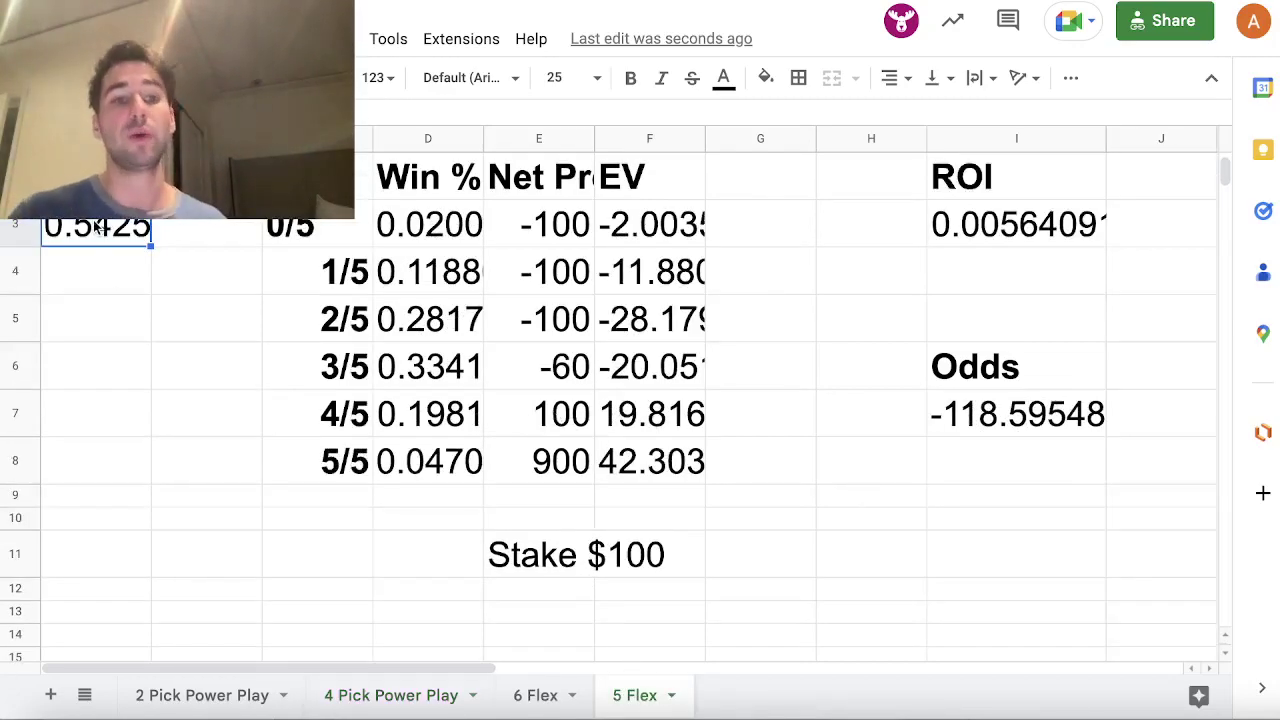
pyautogui.click(418, 703)
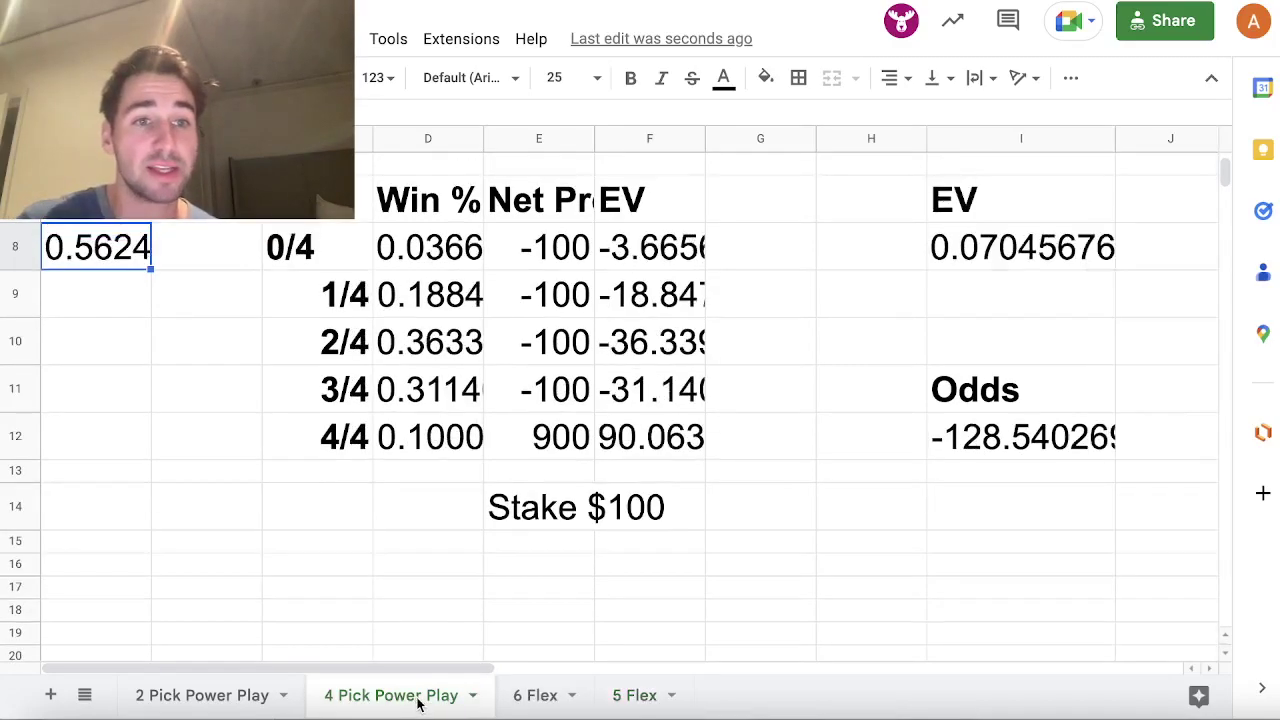
pyautogui.click(205, 694)
pyautogui.click(648, 698)
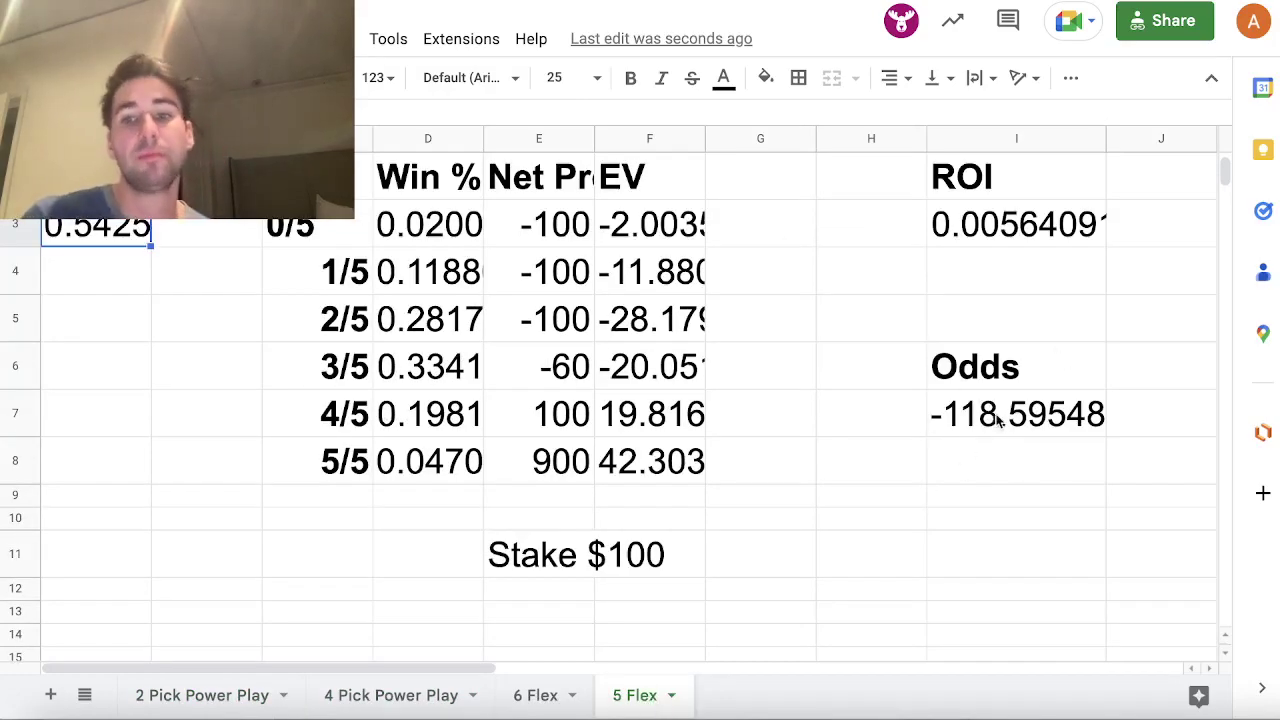
# Step: Check the 5 Flex break-even odds against the sportsbook odds for Andrew Mangiapane in Safari, and return to the spreadsheet
pyautogui.click(1025, 413)
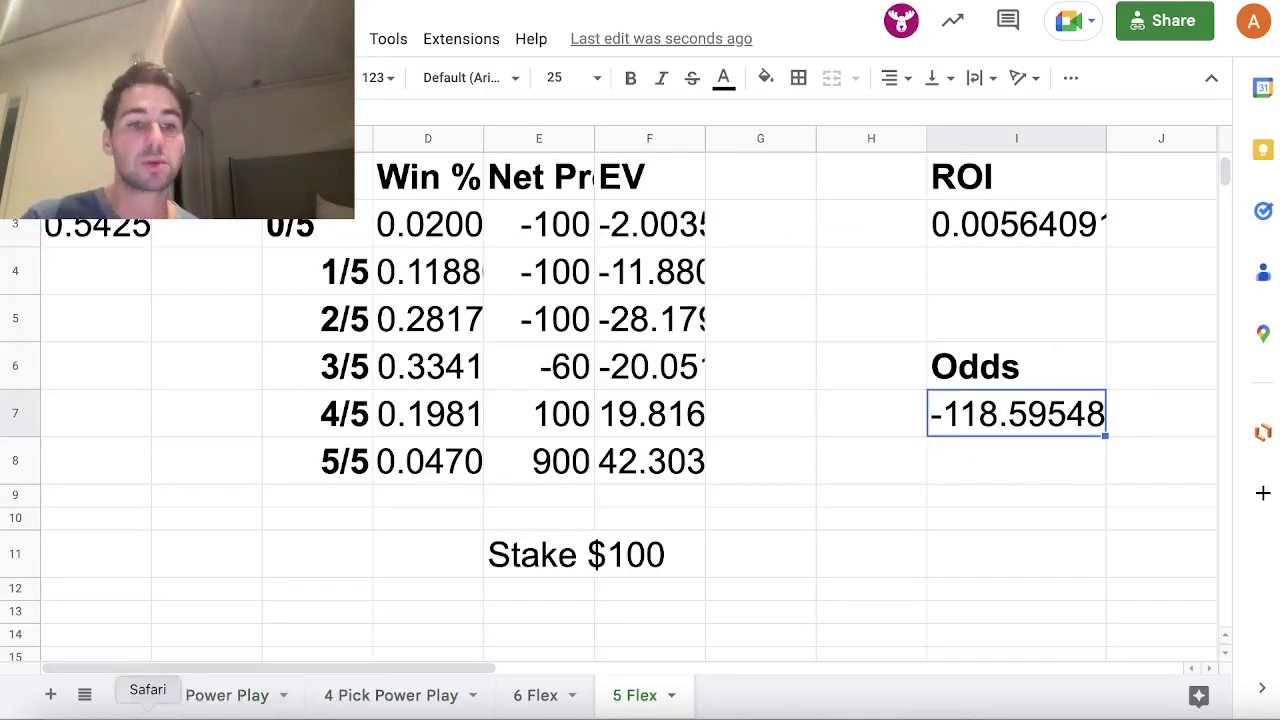
pyautogui.click(147, 706)
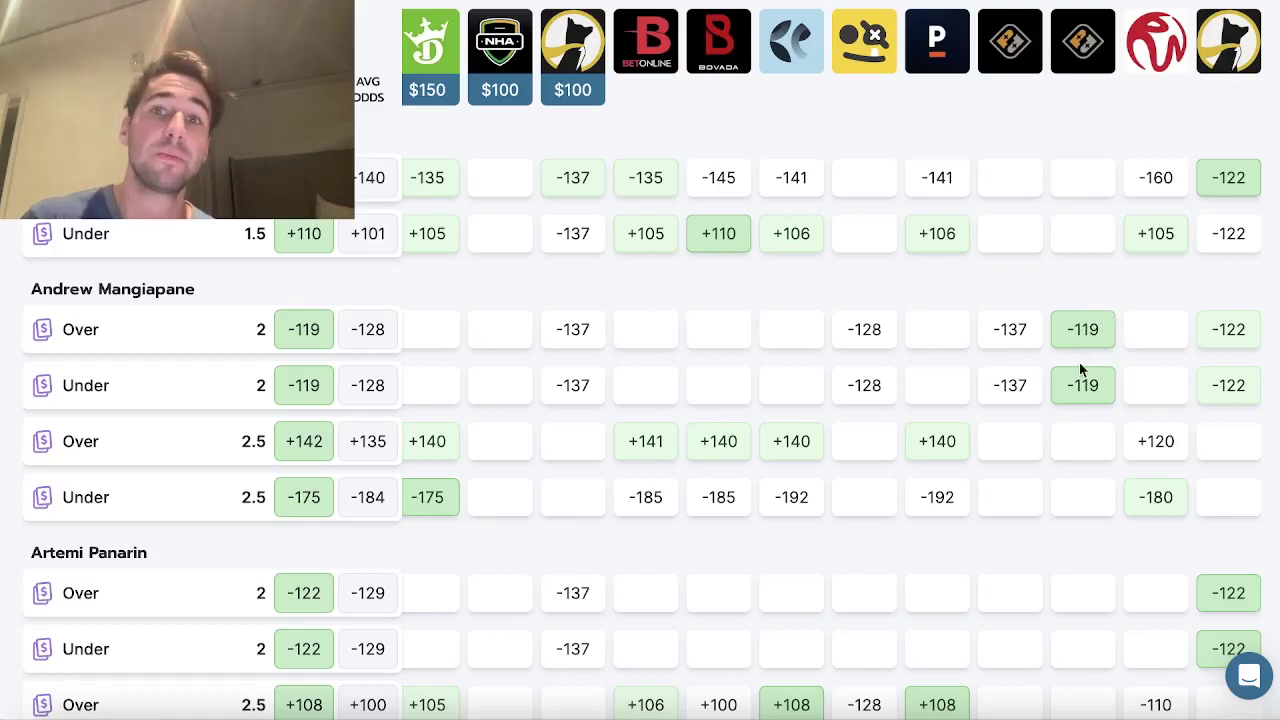
pyautogui.click(1040, 706)
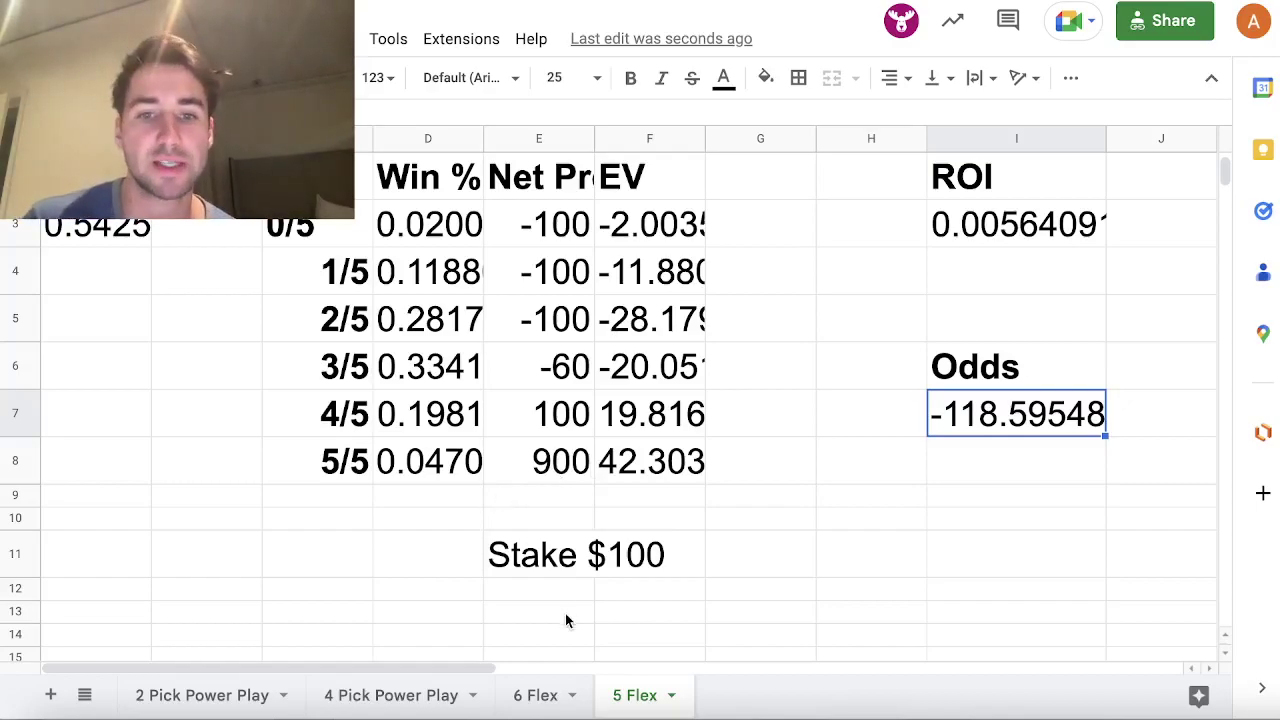
# Step: Open the 6 Flex sheet and examine its win percentage, payouts per hit count, EV and break-even odds
pyautogui.click(545, 695)
pyautogui.scroll(-3, 846, 371)
pyautogui.scroll(1, 845, 374)
pyautogui.scroll(5, 846, 374)
pyautogui.scroll(-2, 846, 374)
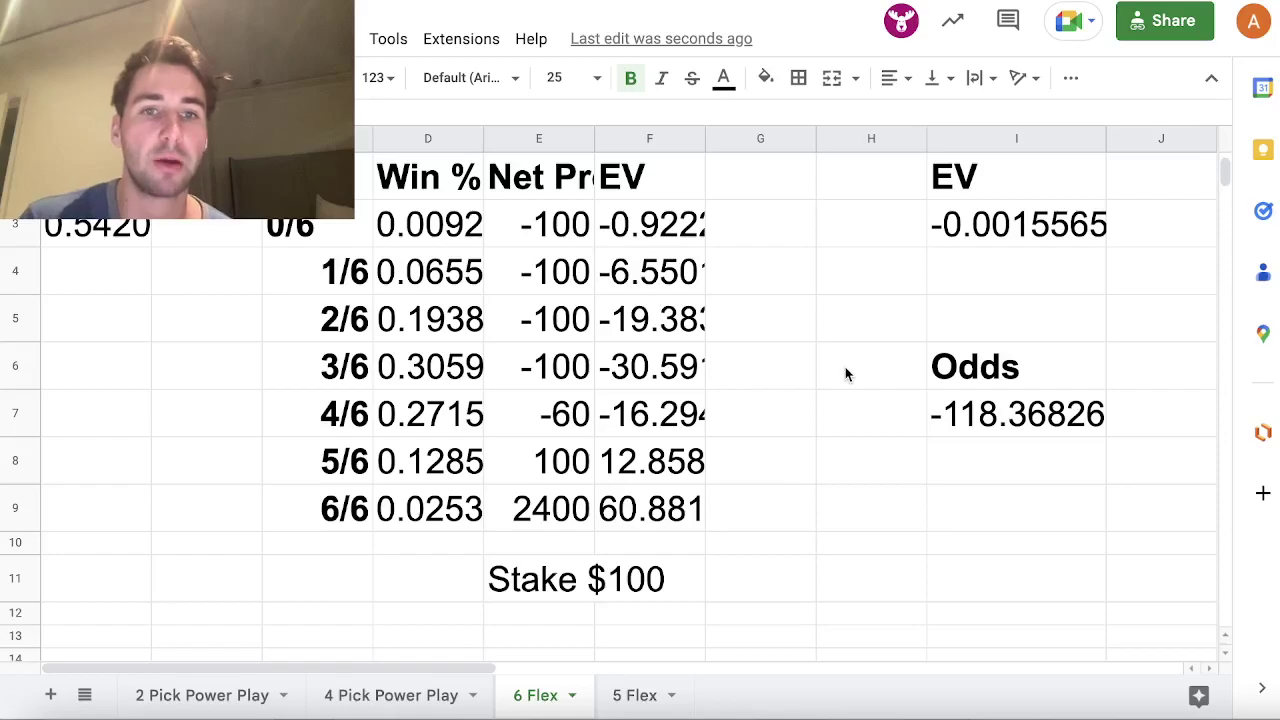
pyautogui.click(840, 373)
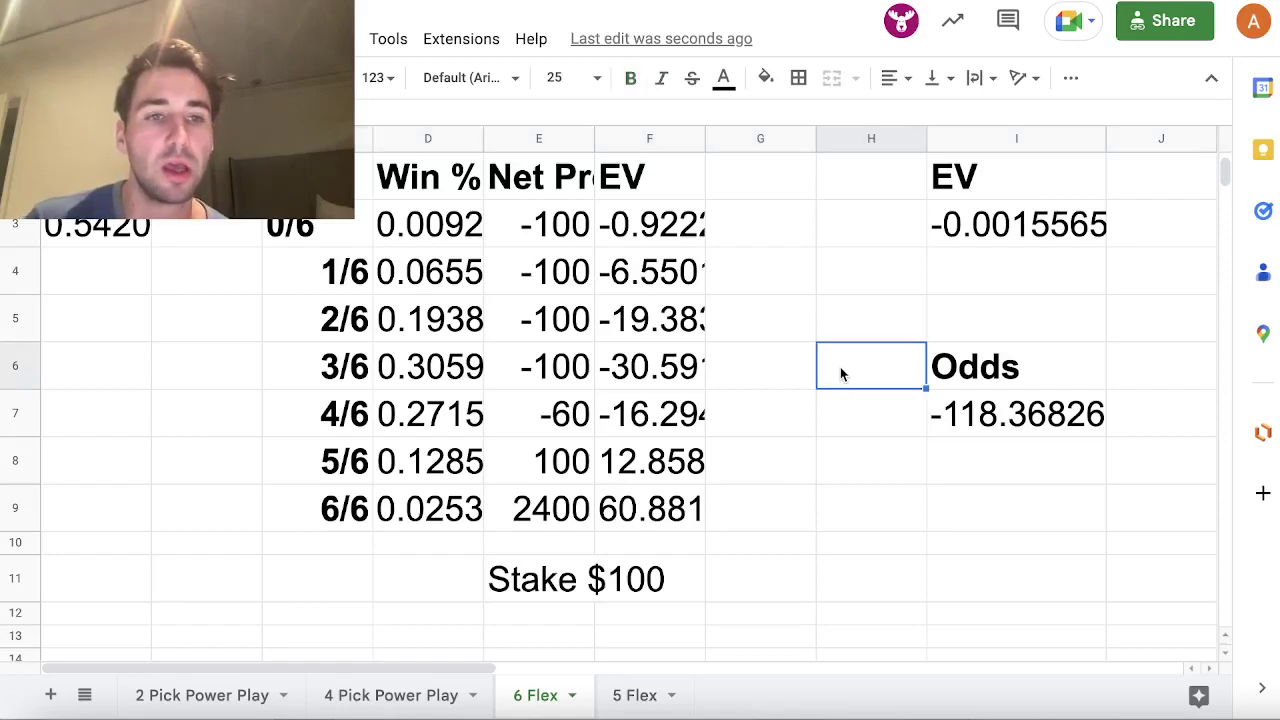
pyautogui.scroll(3, 840, 373)
pyautogui.scroll(-3, 840, 371)
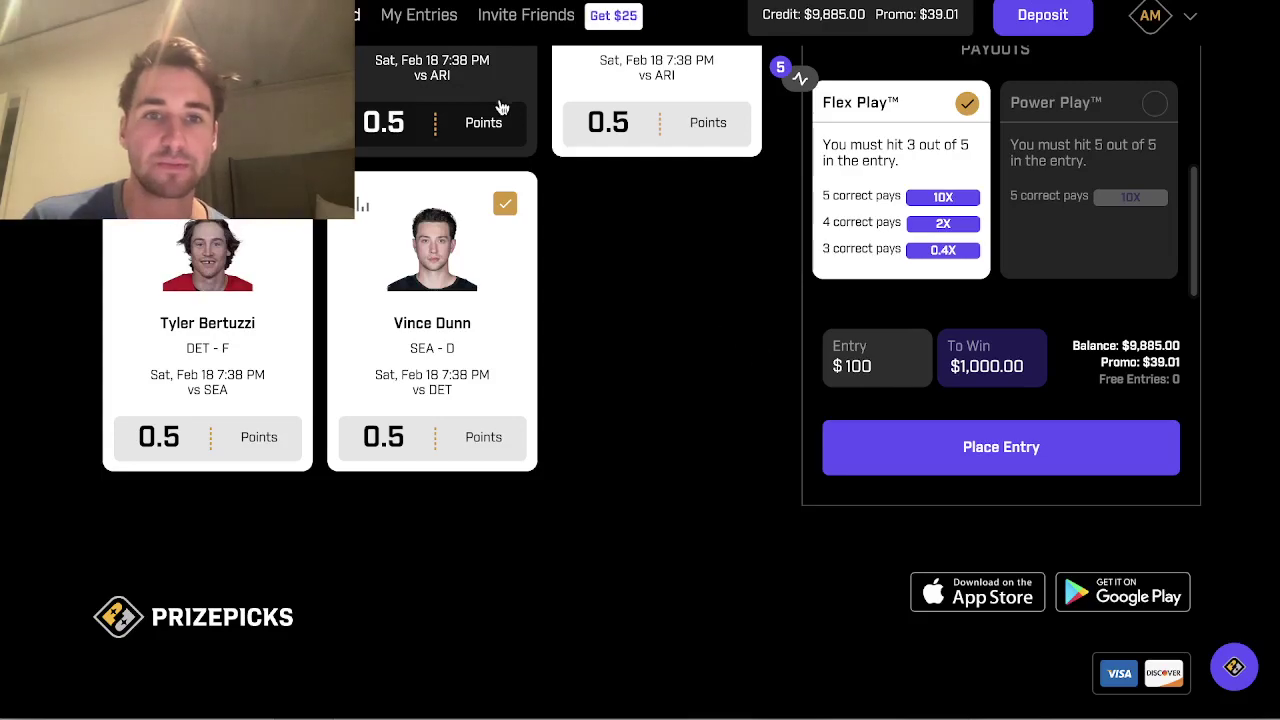
# Step: Add a sixth player on a 0.5 points line against ARI to the PrizePicks entry and review the Flex Play payouts
pyautogui.click(502, 107)
pyautogui.click(1109, 129)
pyautogui.scroll(-2, 1040, 230)
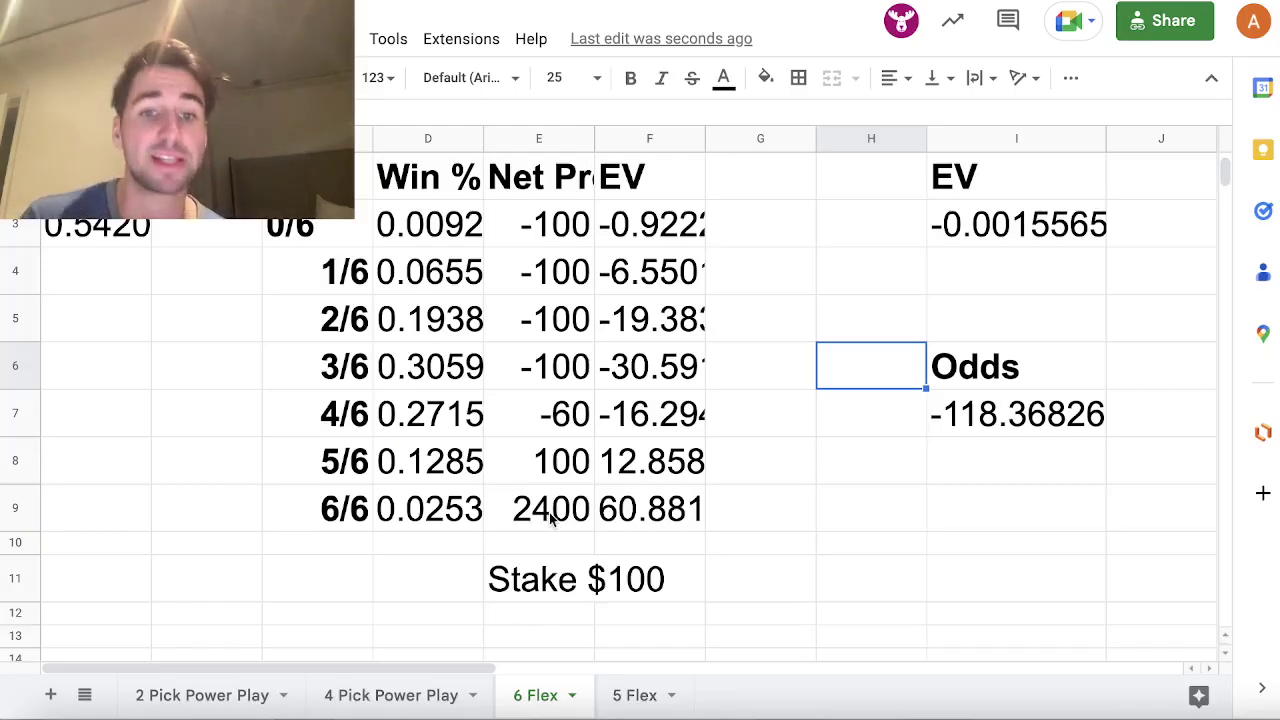
# Step: Review the 6/6 and 5/6 net profits on the 6 Flex sheet and set its win percentage to 0.5421
pyautogui.click(551, 518)
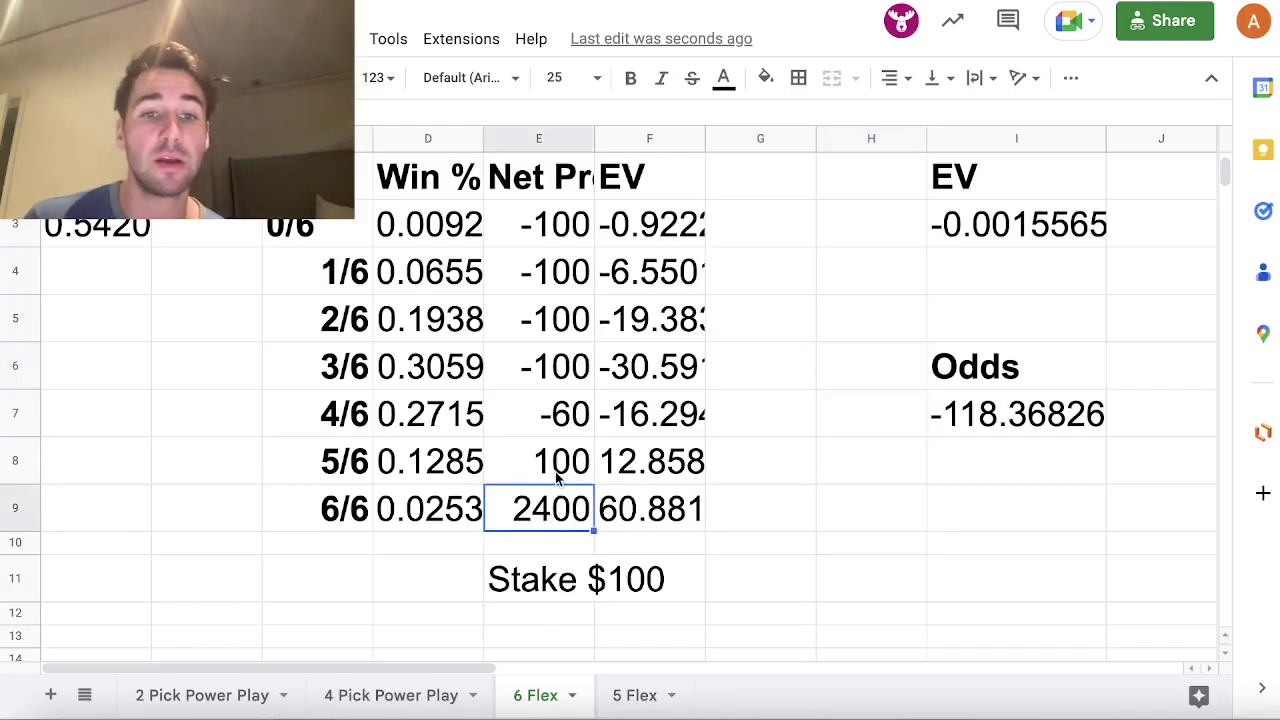
pyautogui.click(553, 471)
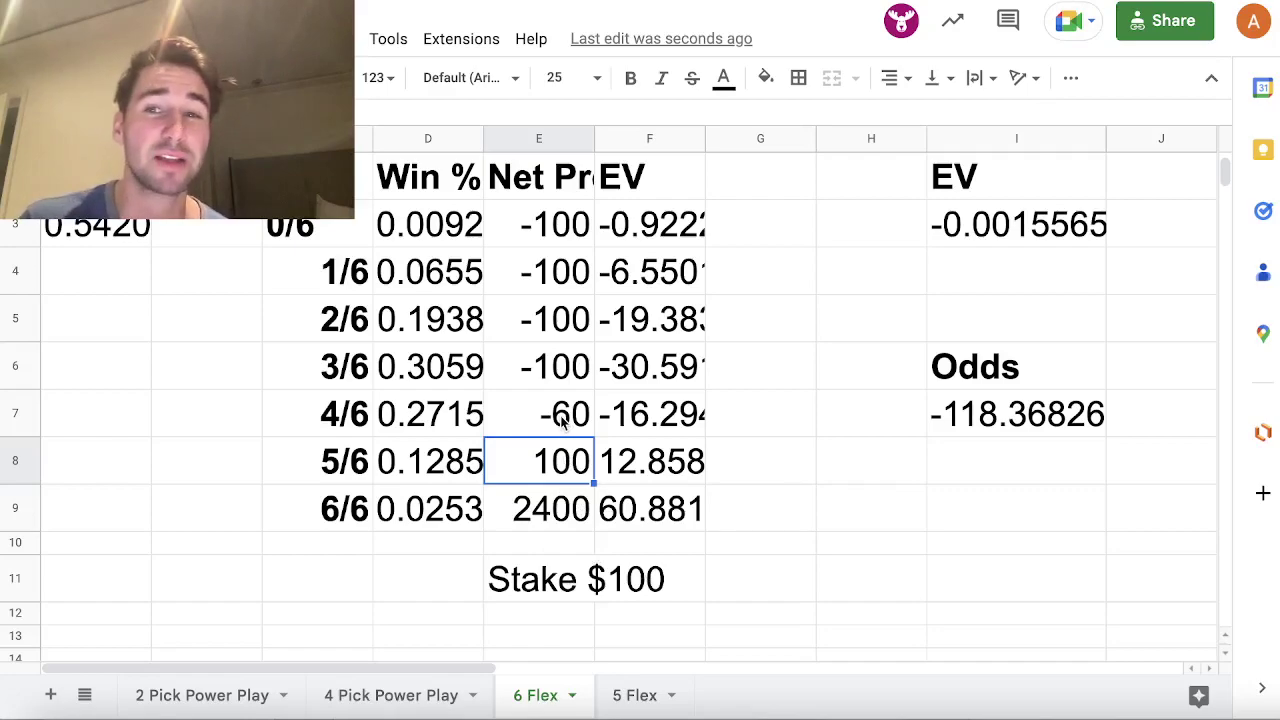
pyautogui.click(130, 243)
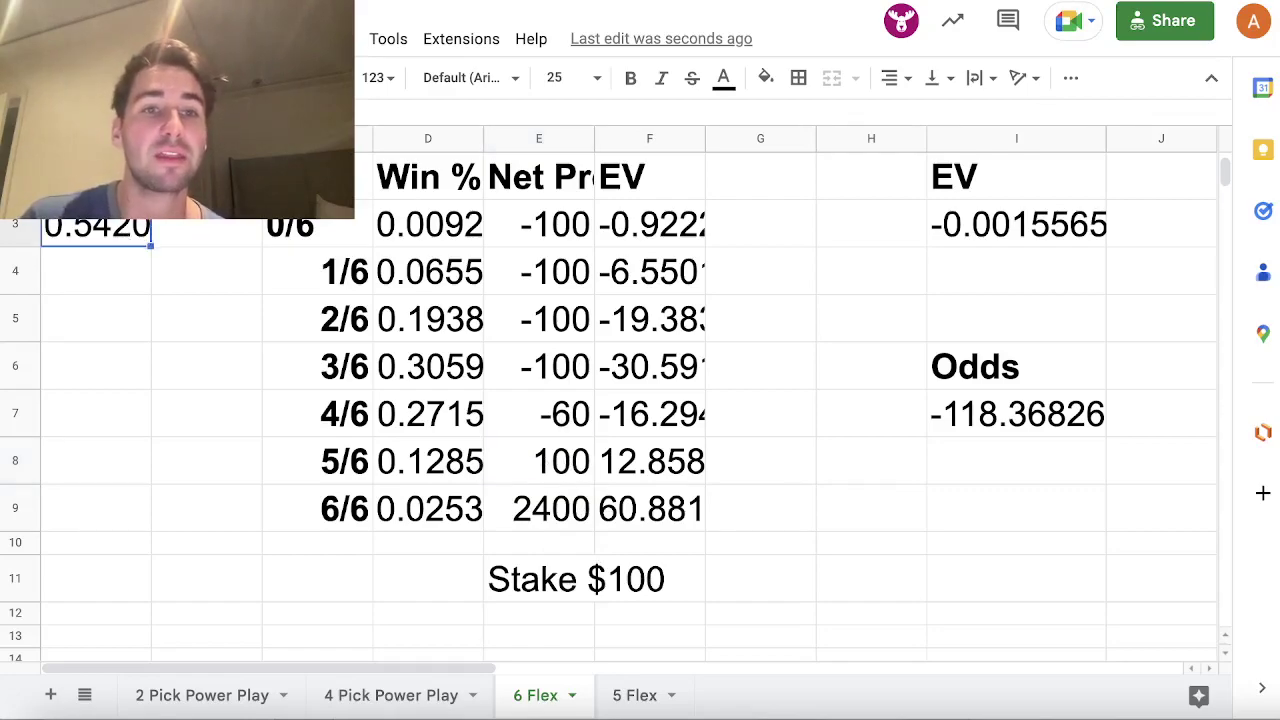
pyautogui.press('Return')
pyautogui.press('Return')
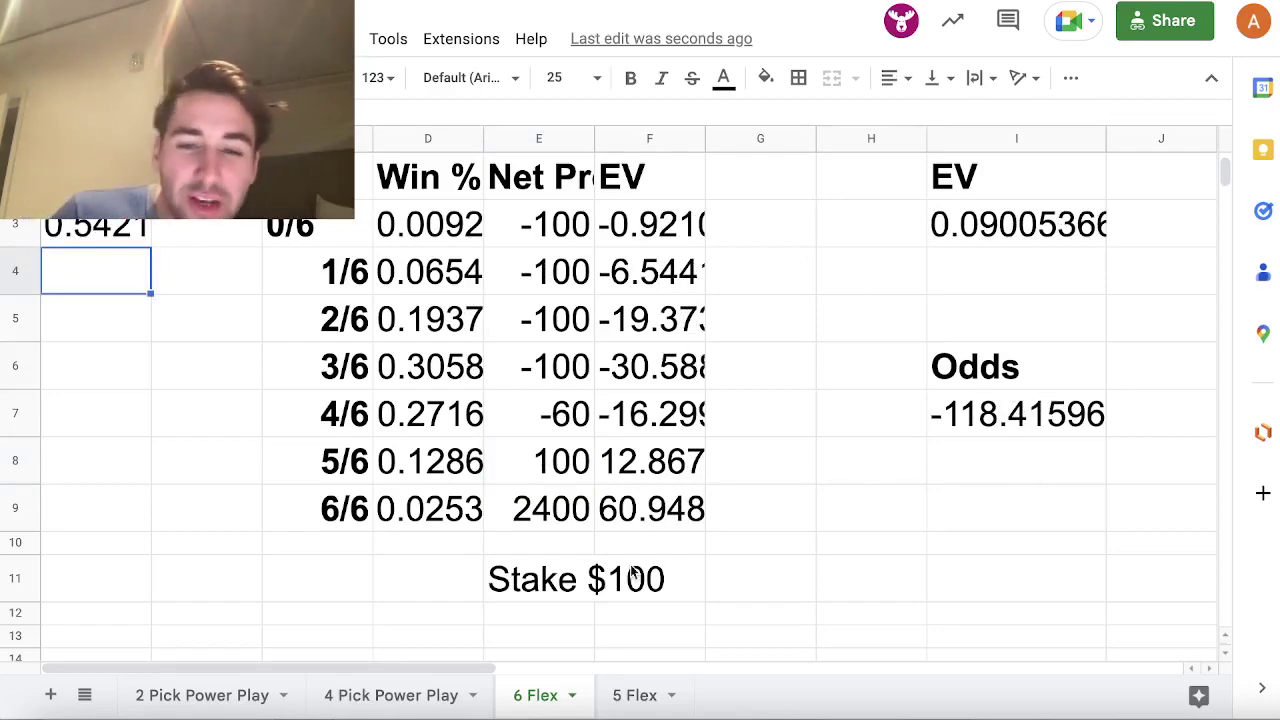
# Step: Compare the break-even odds on the 5 Flex sheet with those on the 6 Flex sheet
pyautogui.click(640, 694)
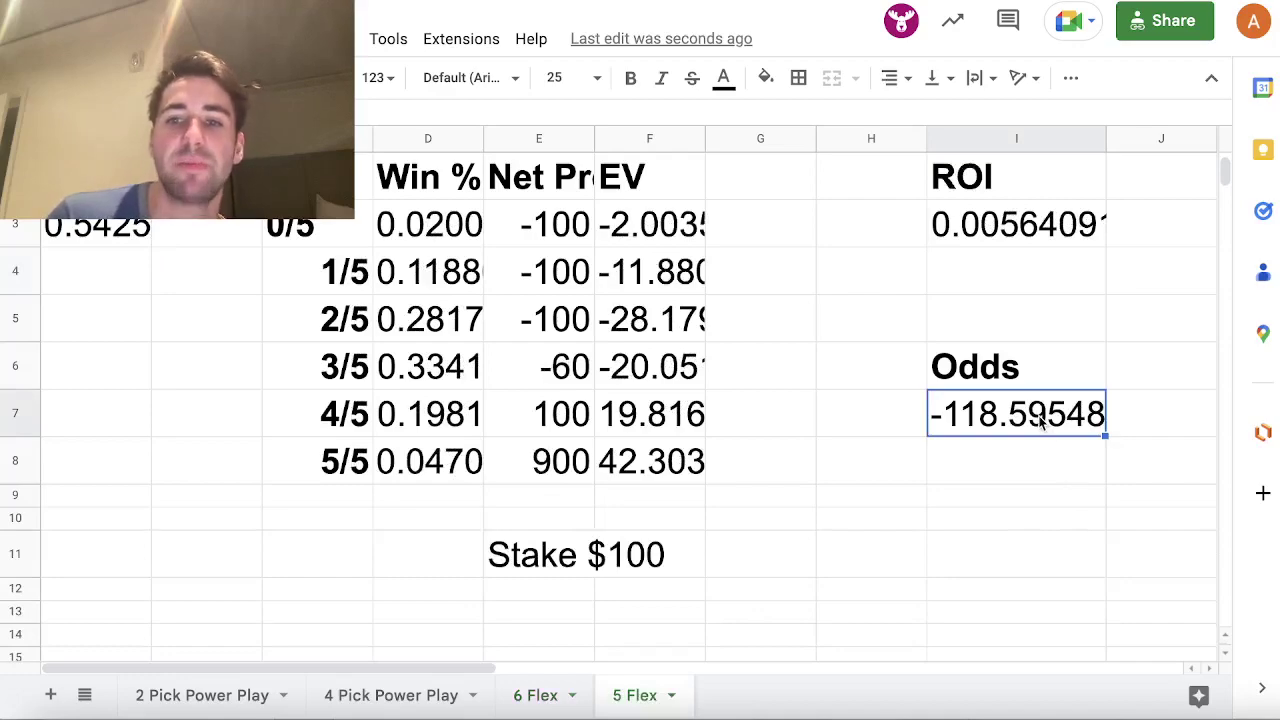
pyautogui.click(531, 697)
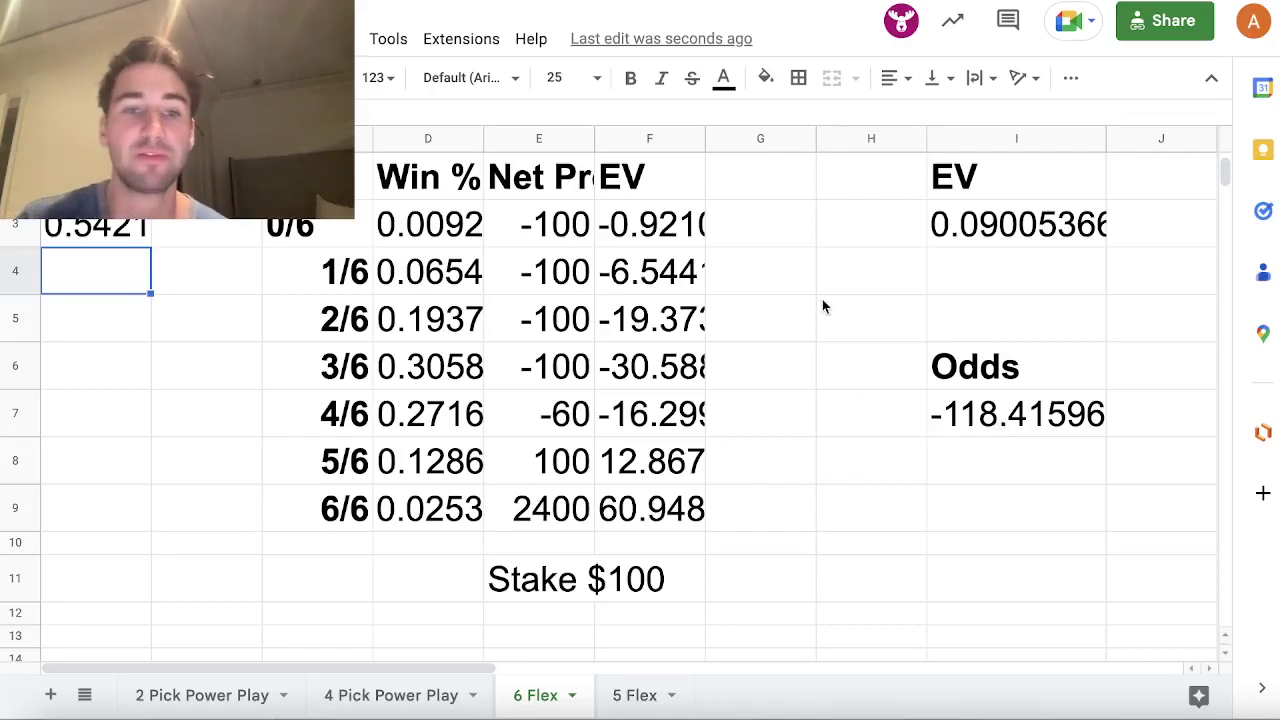
# Step: Switch to Safari, refresh the positive EV bets and expand the Erik Karlsson Over 2.5 shots on goal odds across sportsbooks
pyautogui.click(146, 712)
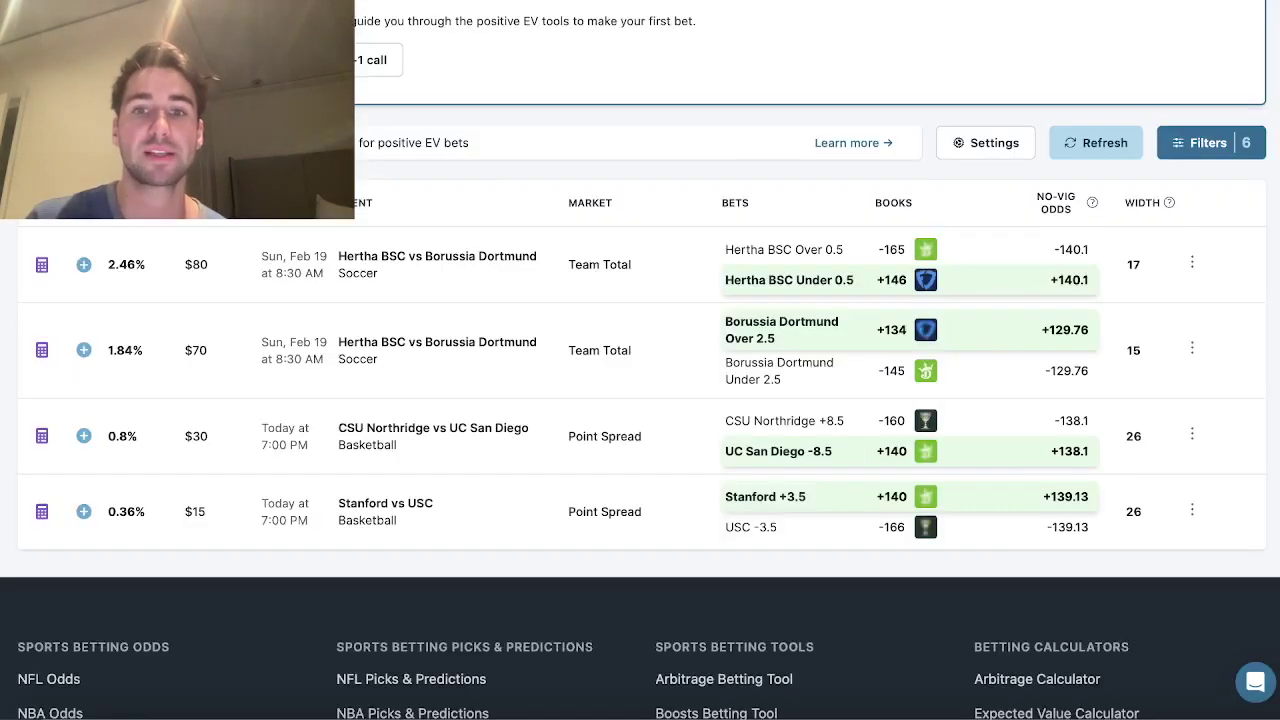
pyautogui.click(1105, 148)
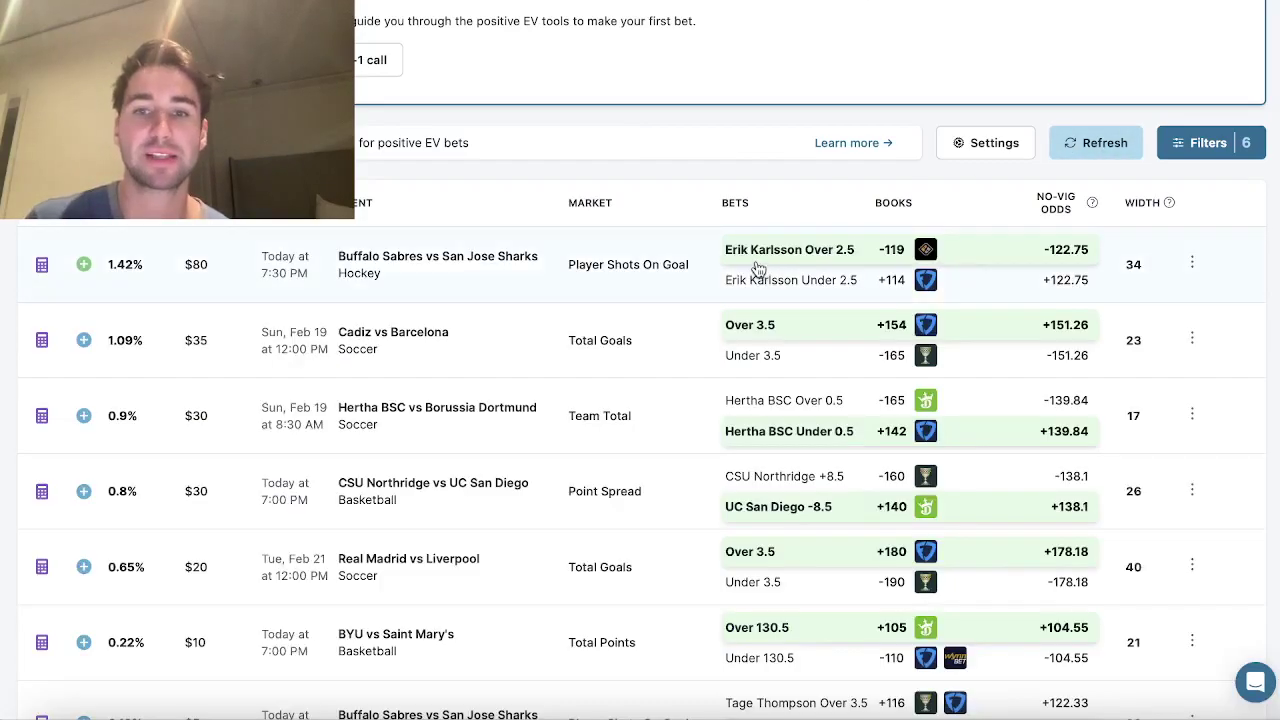
pyautogui.click(757, 268)
pyautogui.scroll(-1, 757, 266)
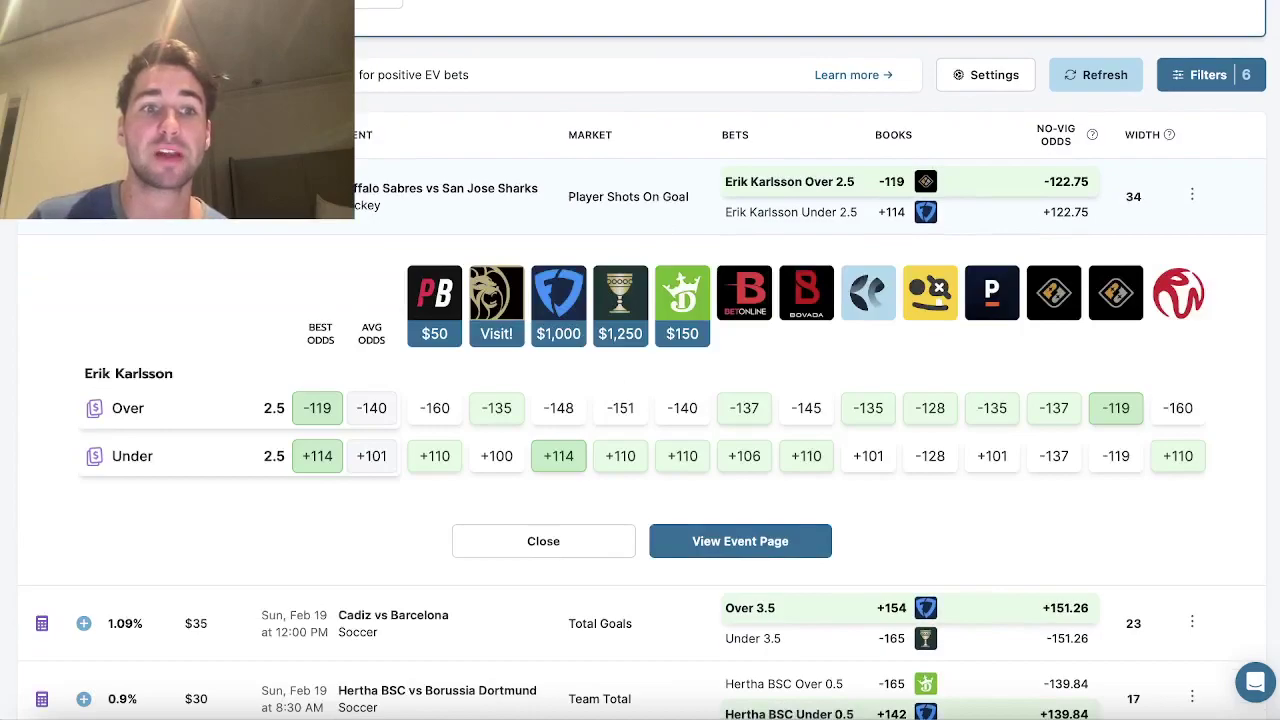
pyautogui.scroll(3, 640, 400)
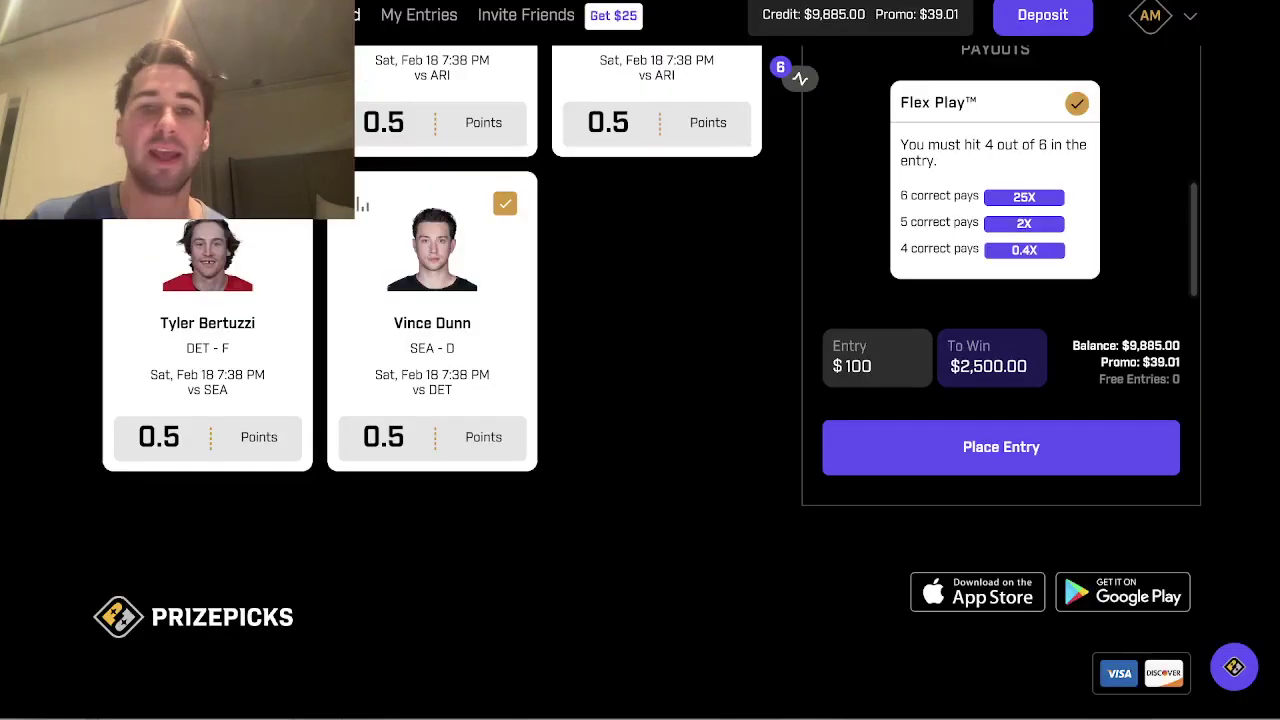
# Step: Return to PrizePicks and clear all selected players from the entry
pyautogui.click(728, 277)
pyautogui.scroll(10, 728, 277)
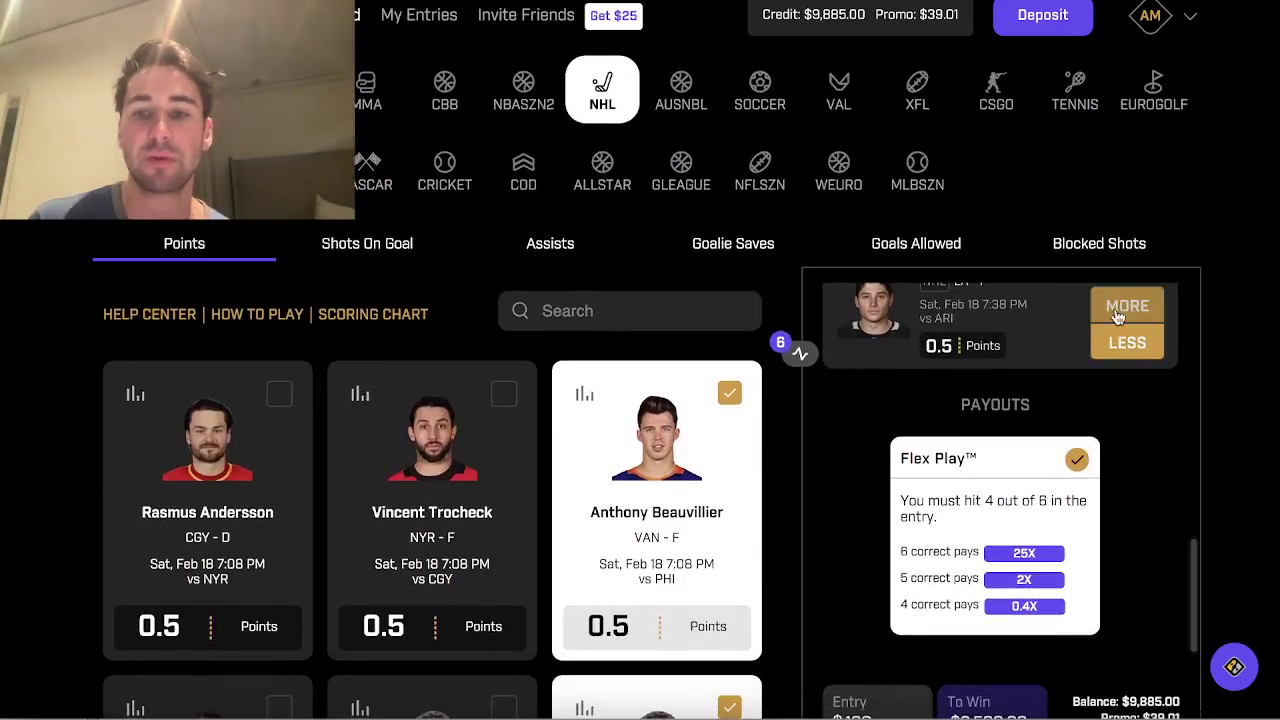
pyautogui.scroll(5, 1118, 317)
pyautogui.click(1155, 291)
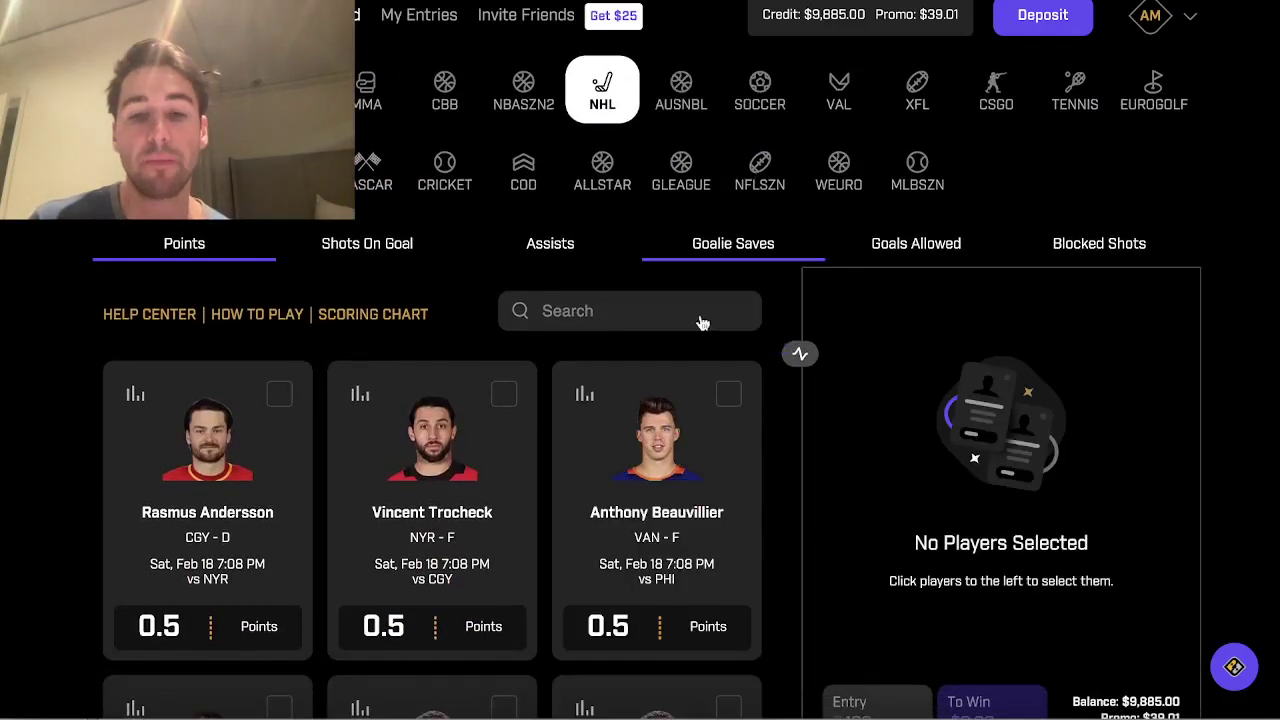
# Step: Browse the NHL Goalie Saves, CBB and MMA projection boards
pyautogui.click(733, 243)
pyautogui.click(444, 90)
pyautogui.click(366, 90)
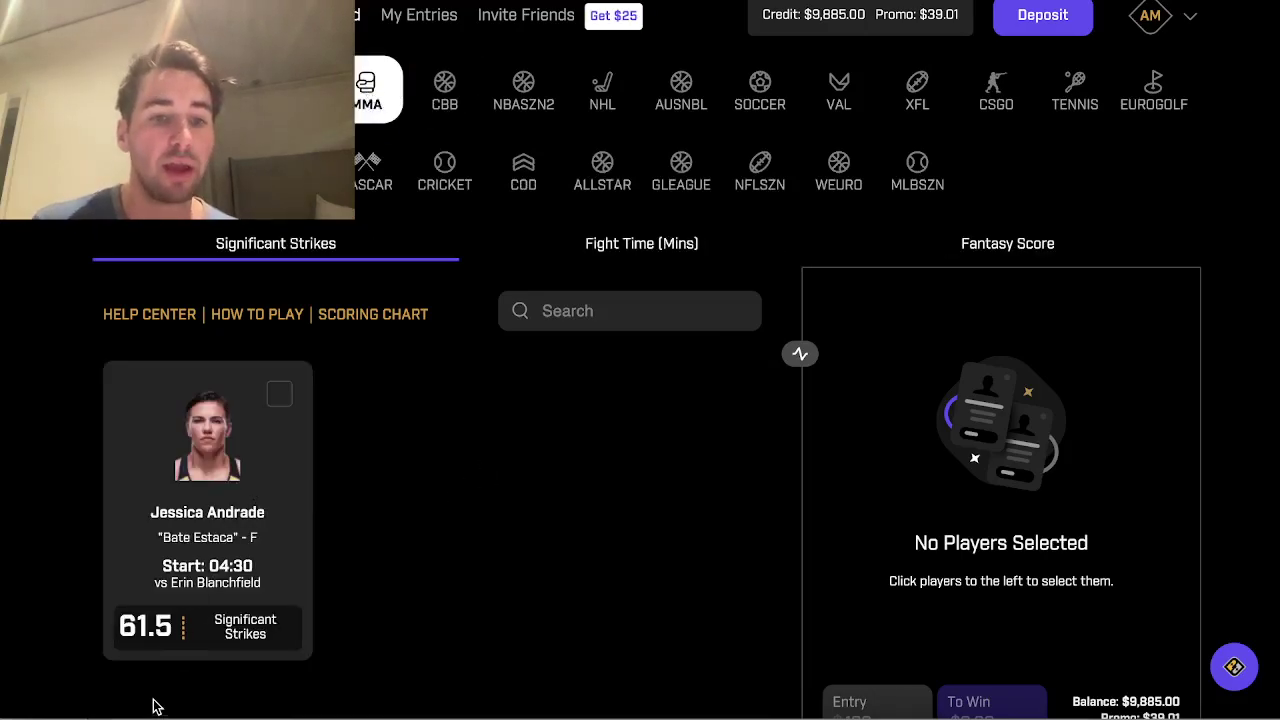
# Step: Return to Safari and examine each sportsbook's over and under odds for Erik Karlsson 2.5 shots on goal
pyautogui.click(148, 712)
pyautogui.scroll(-2, 714, 500)
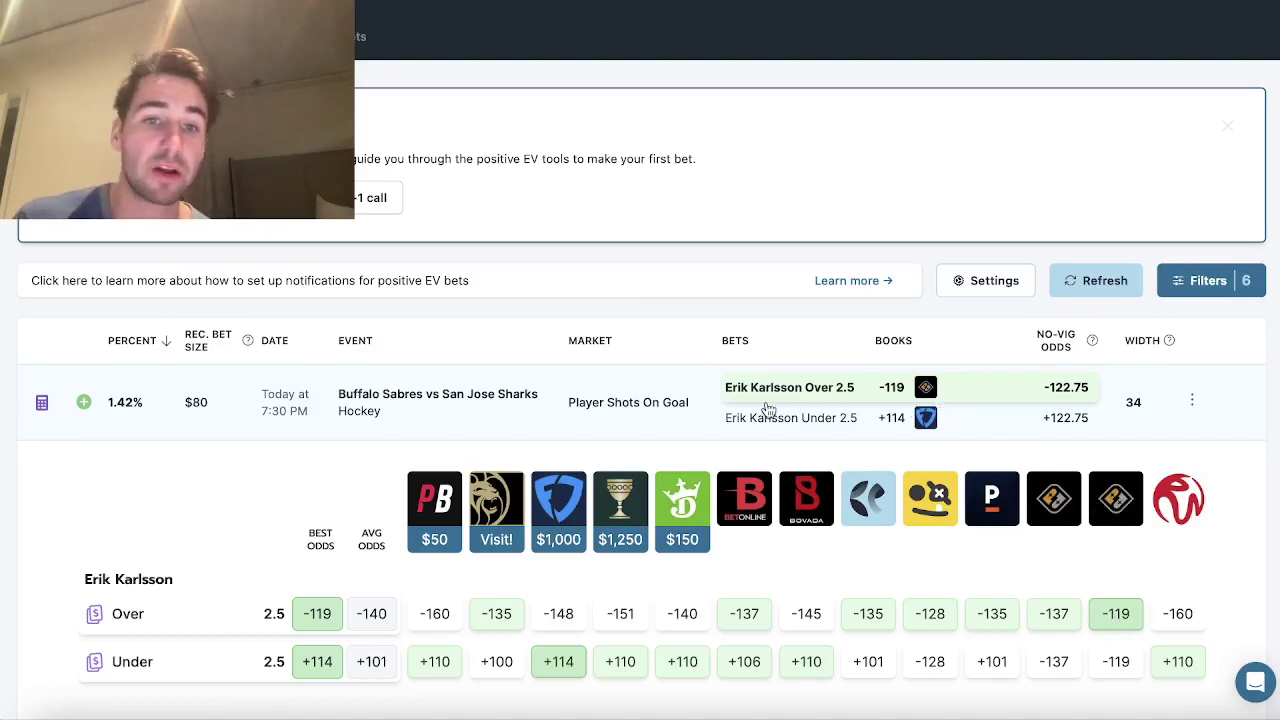
pyautogui.scroll(-2, 770, 395)
pyautogui.scroll(-1, 771, 387)
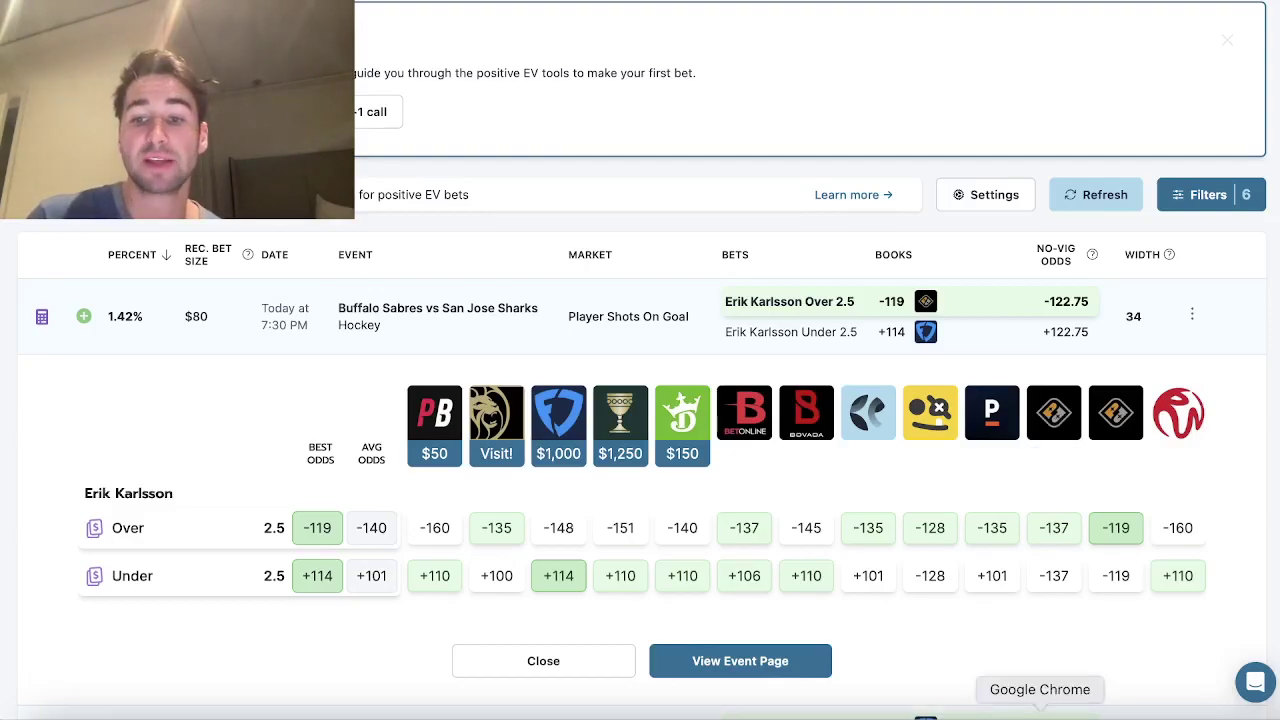
# Step: Compare the Erik Karlsson odds in Safari with the break-even odds on the 2 Pick Power Play, 5 Flex and 6 Flex sheets
pyautogui.click(1048, 712)
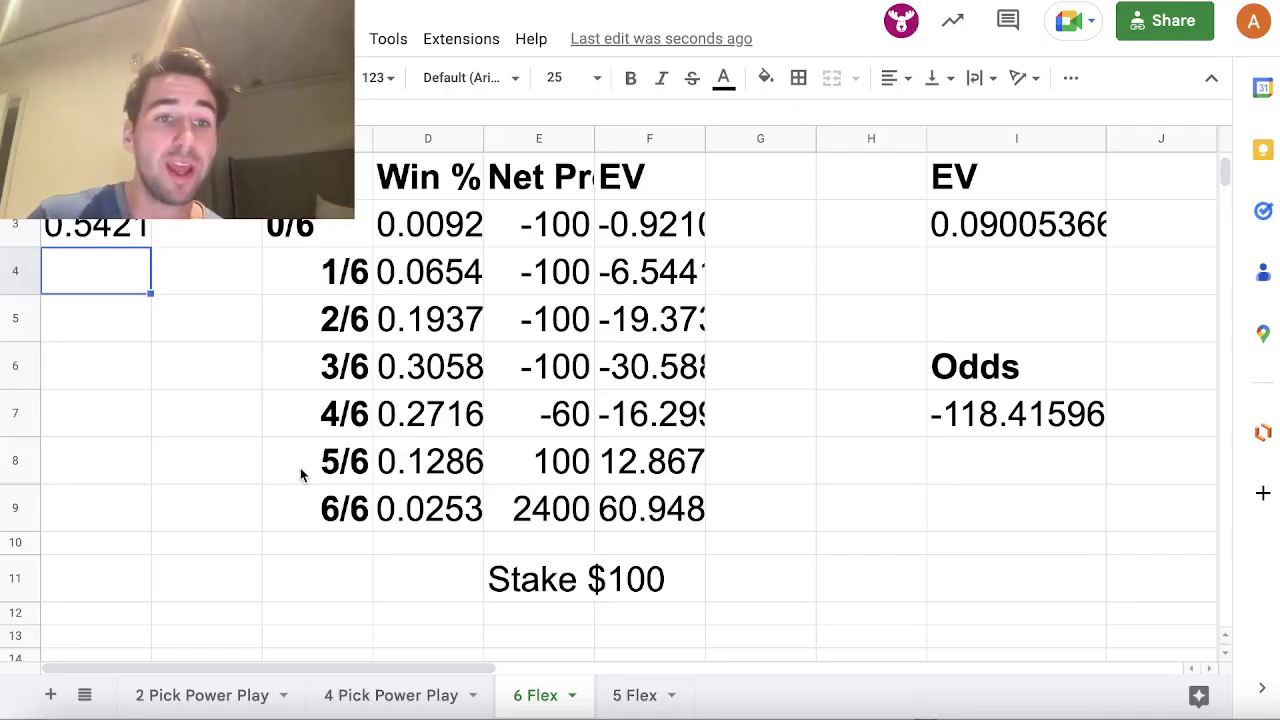
pyautogui.click(240, 694)
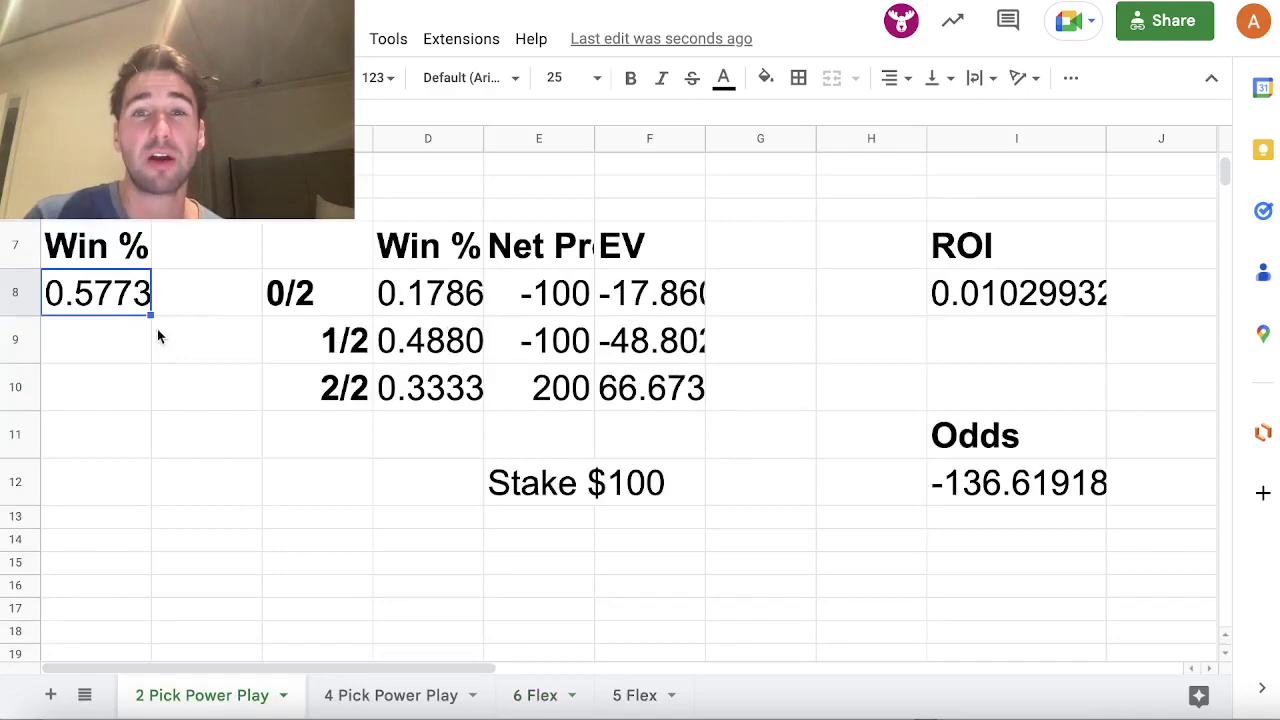
pyautogui.click(143, 710)
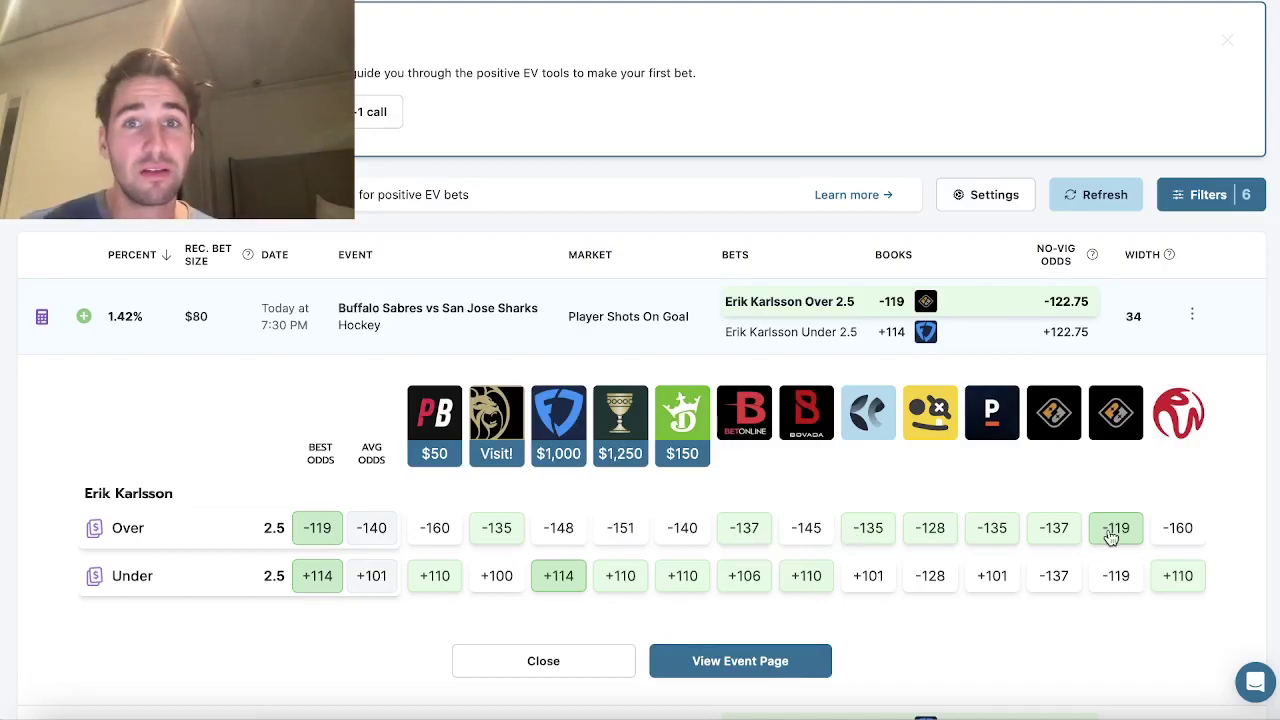
pyautogui.click(1050, 700)
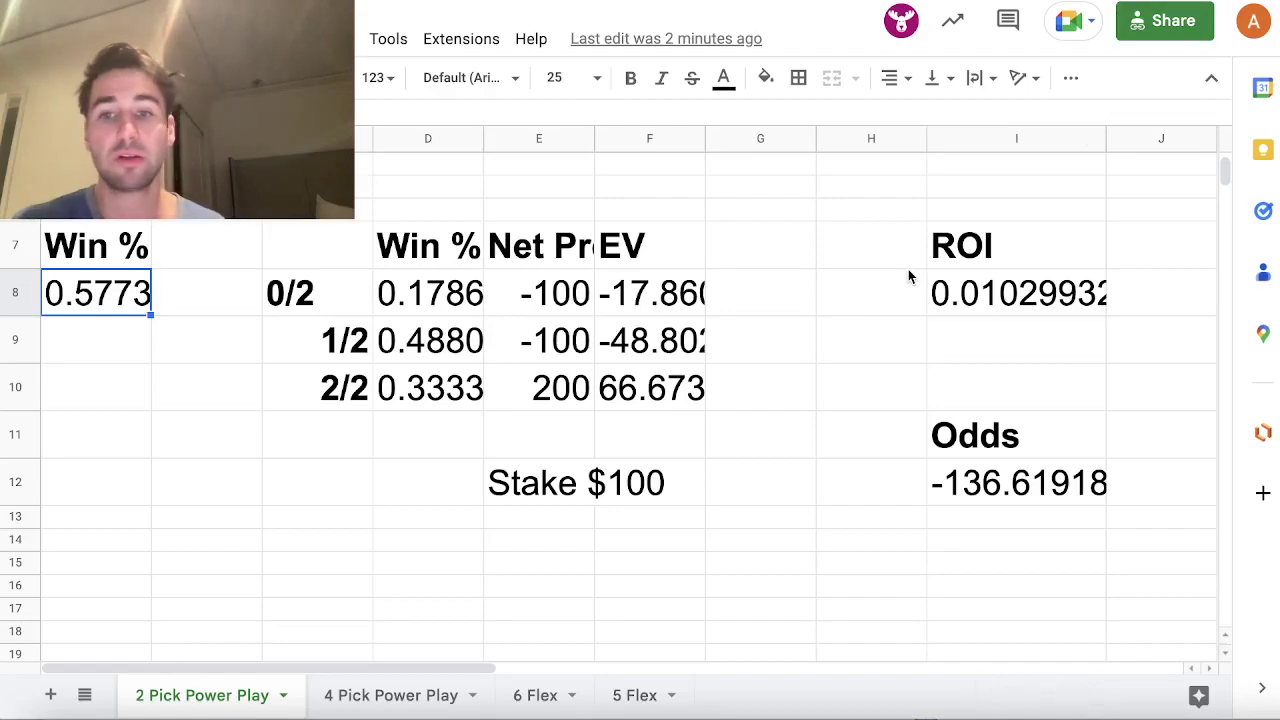
pyautogui.click(625, 695)
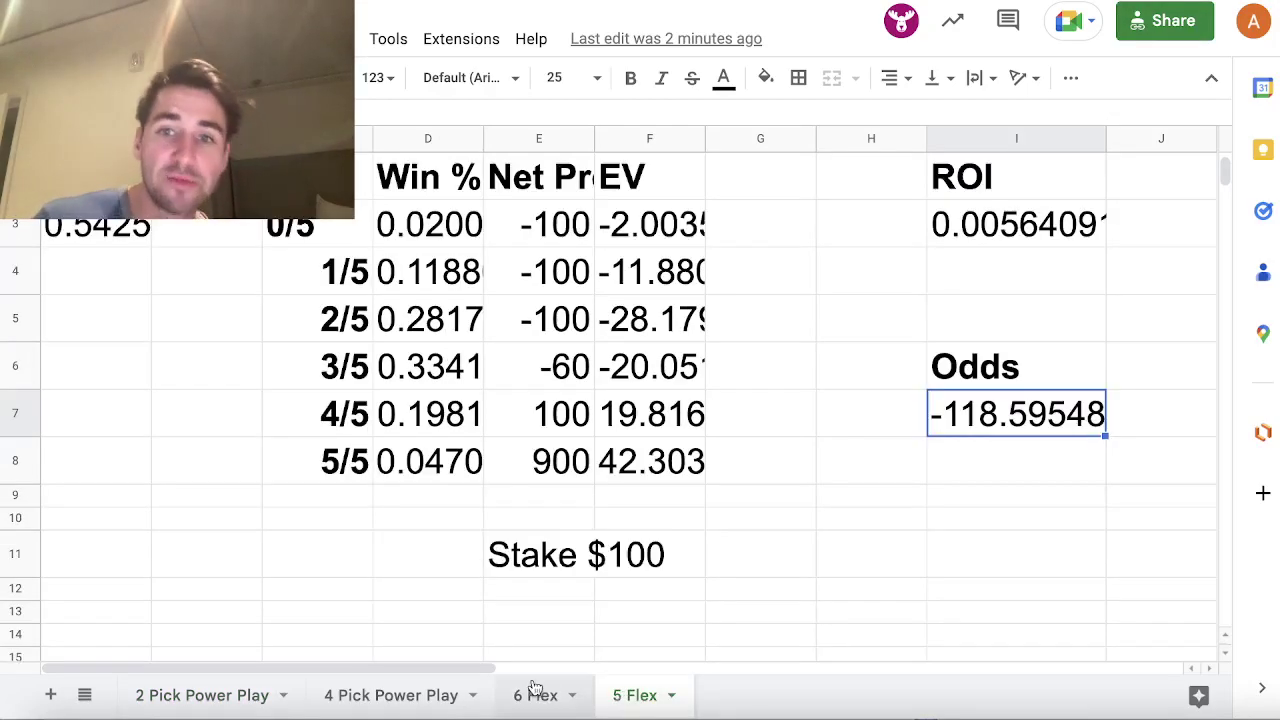
pyautogui.click(530, 695)
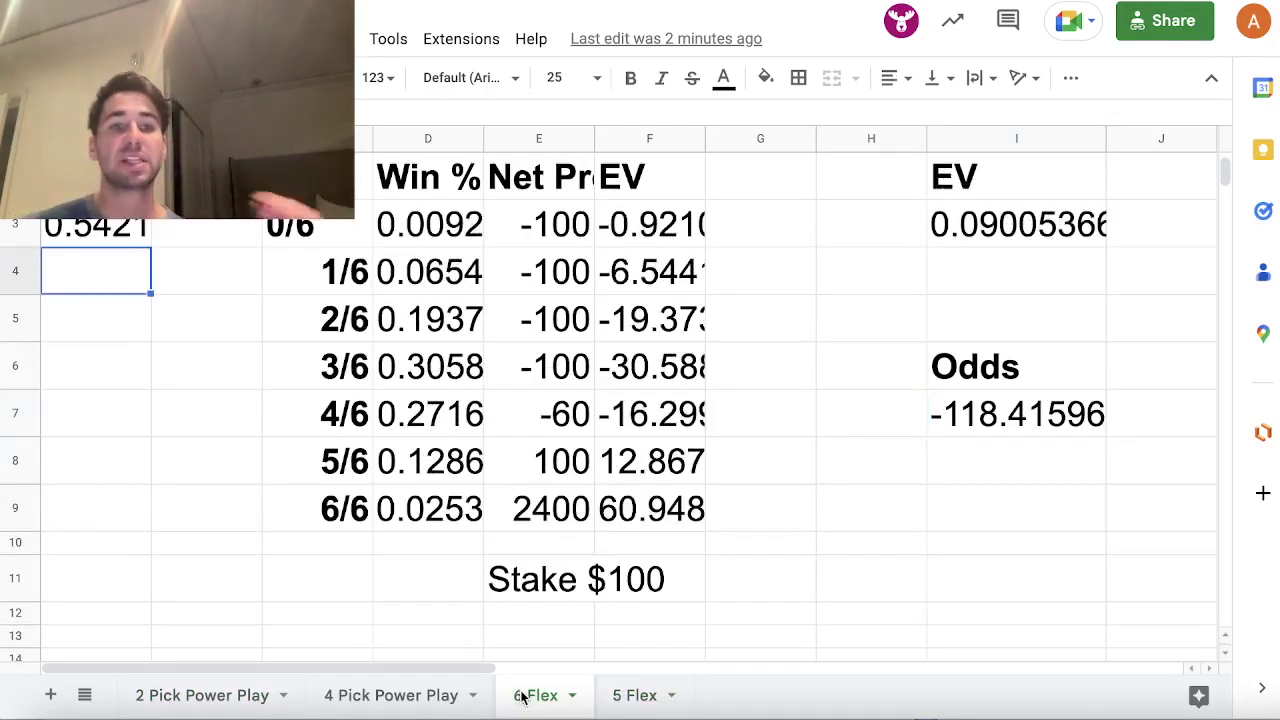
# Step: Test a 0.6 win percentage on the 6 Flex sheet and undo the change
pyautogui.click(140, 230)
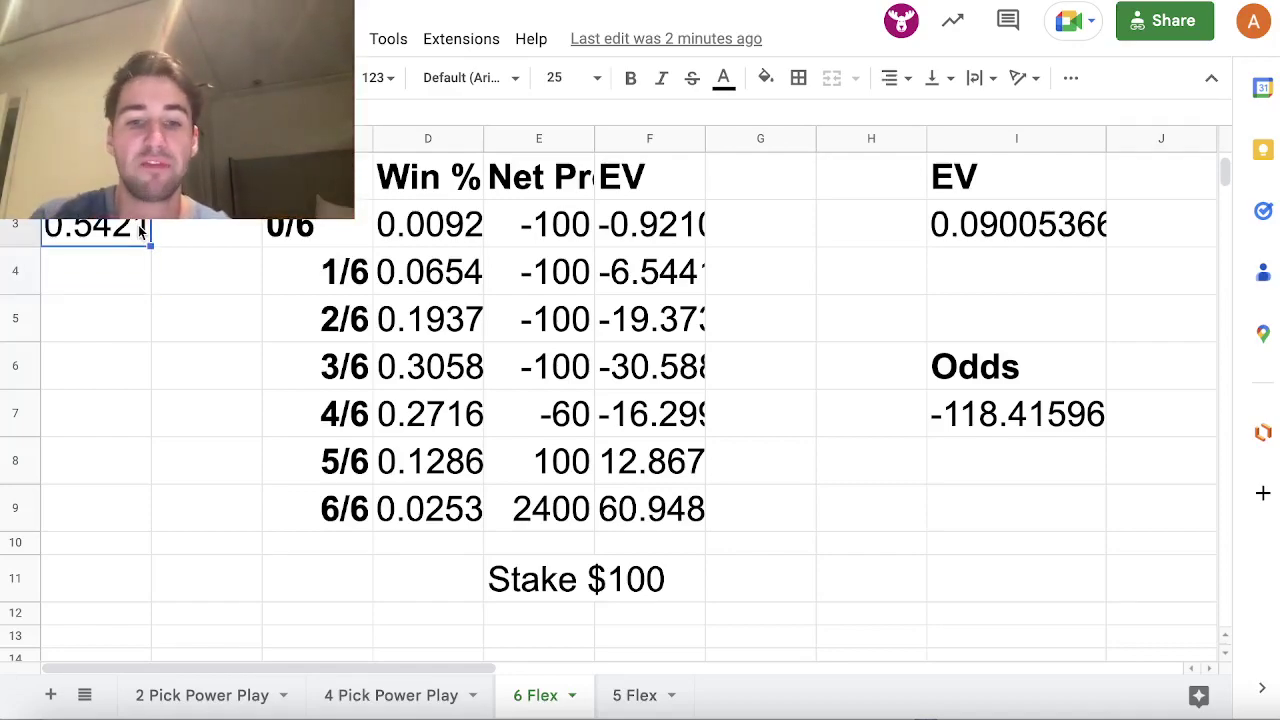
pyautogui.press('Return')
pyautogui.press('Up')
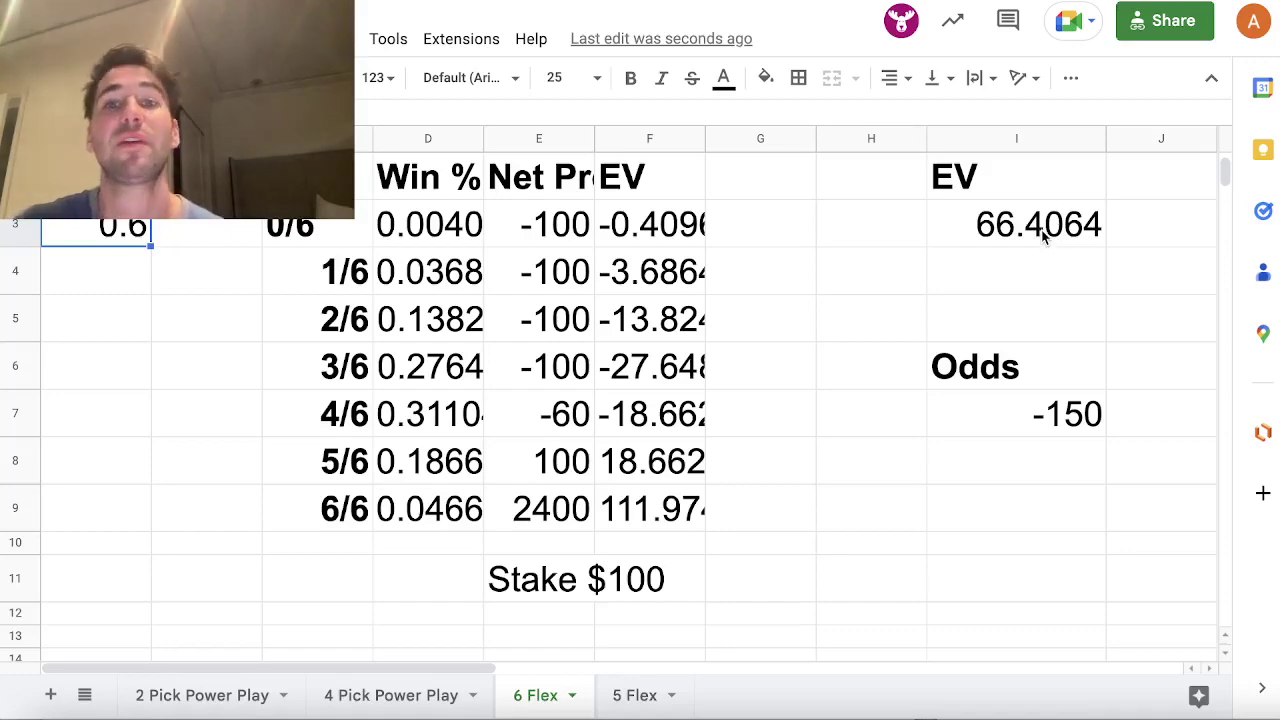
pyautogui.hotkey('ctrl', 'z')
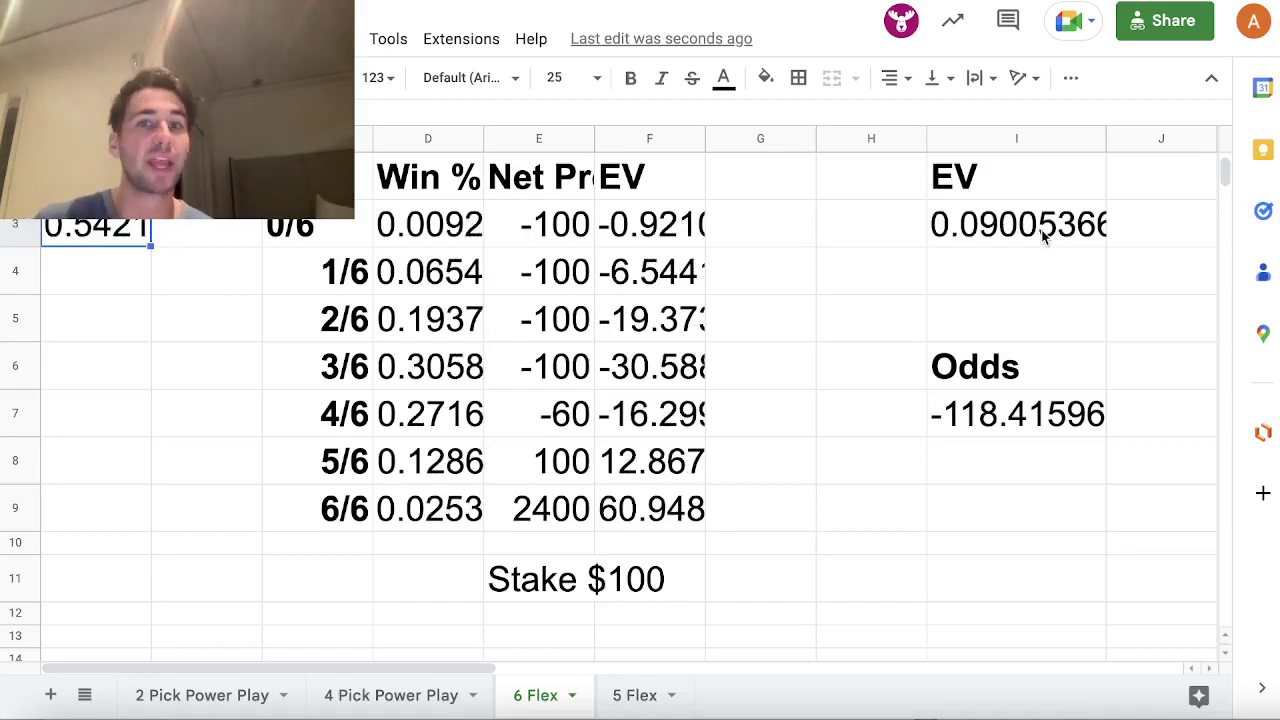